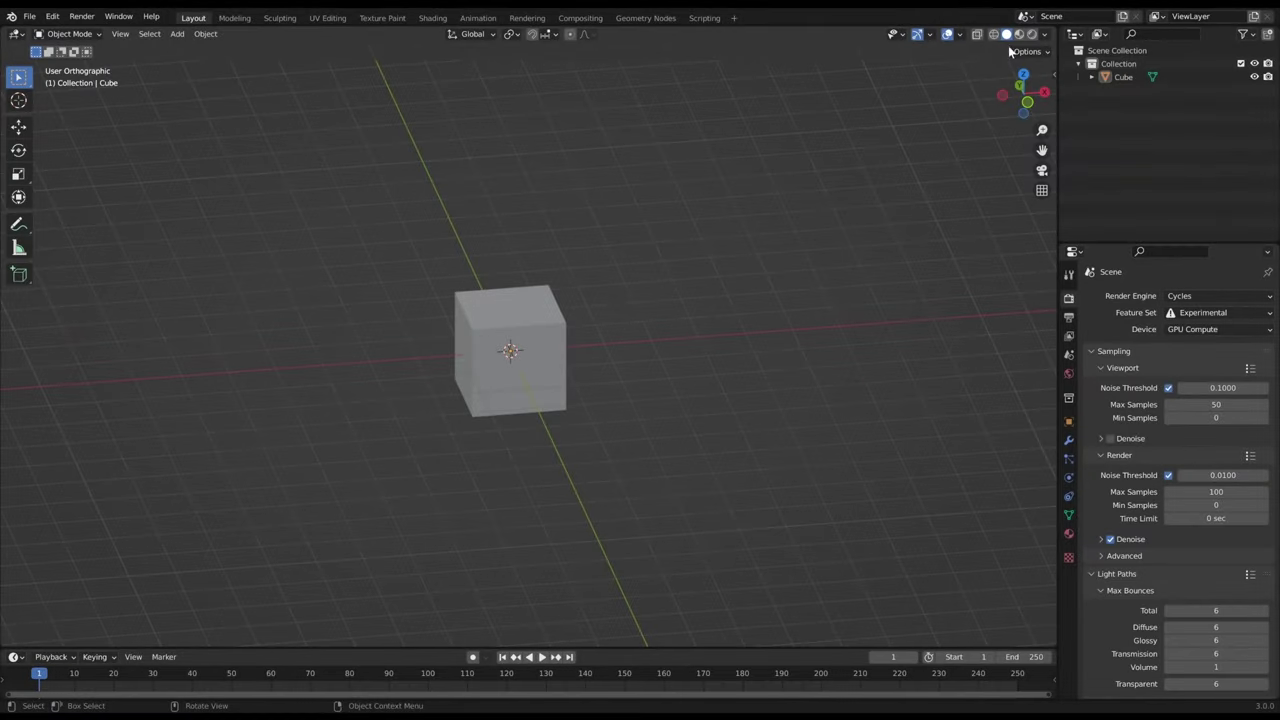
Step: Narrow the left 3D view and delete the default cube
drag(1053, 31, 327, 168)
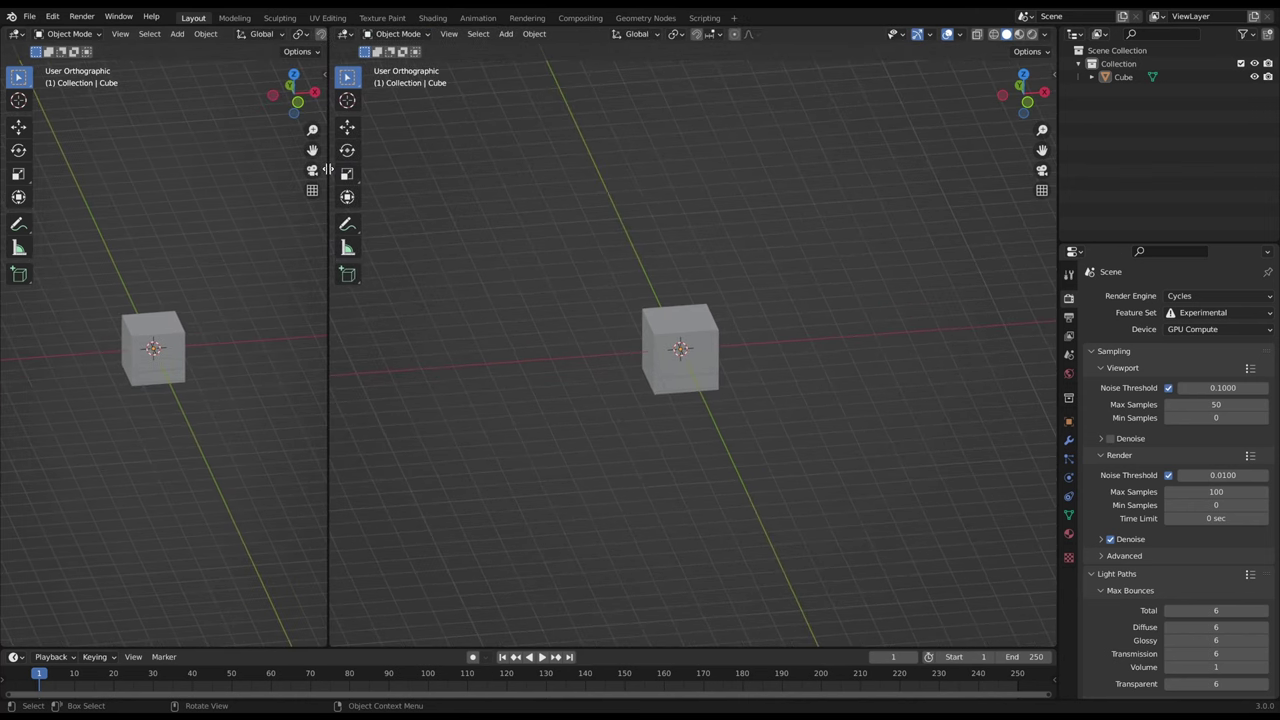
click(176, 337)
key(Delete)
Step: Add a plane, orbit around it, and narrow the left view further to widen the right area
key(shift+a)
mouse_move(176, 336)
click(227, 340)
middle_drag(214, 353, 240, 383)
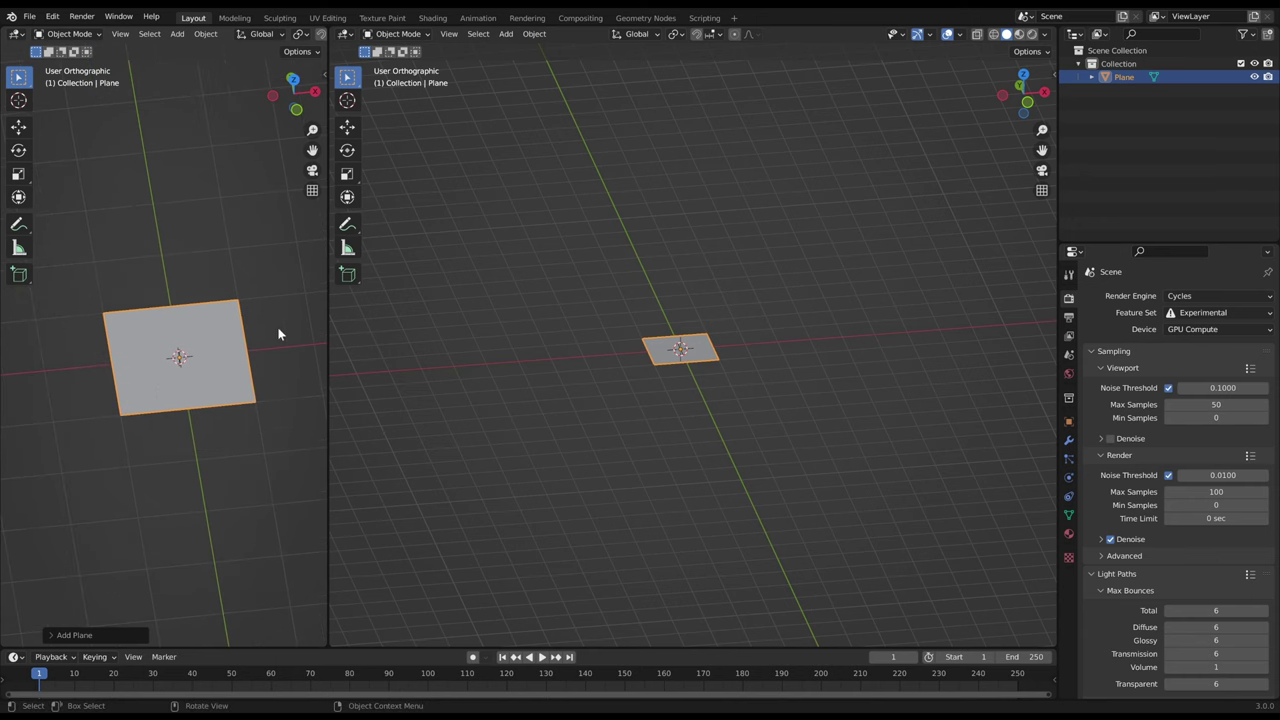
drag(328, 320, 240, 323)
Step: Turn the right area into a Shader Editor showing the existing material 'Material'
click(260, 34)
click(270, 160)
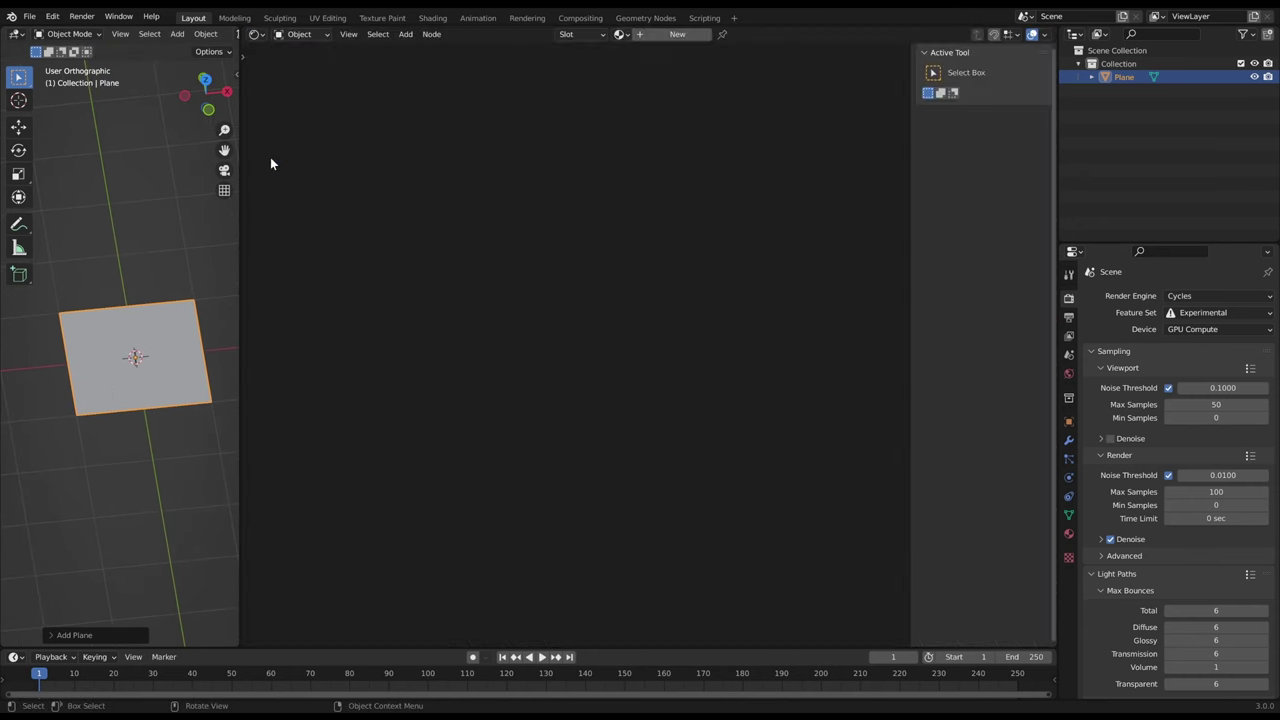
click(620, 35)
click(628, 55)
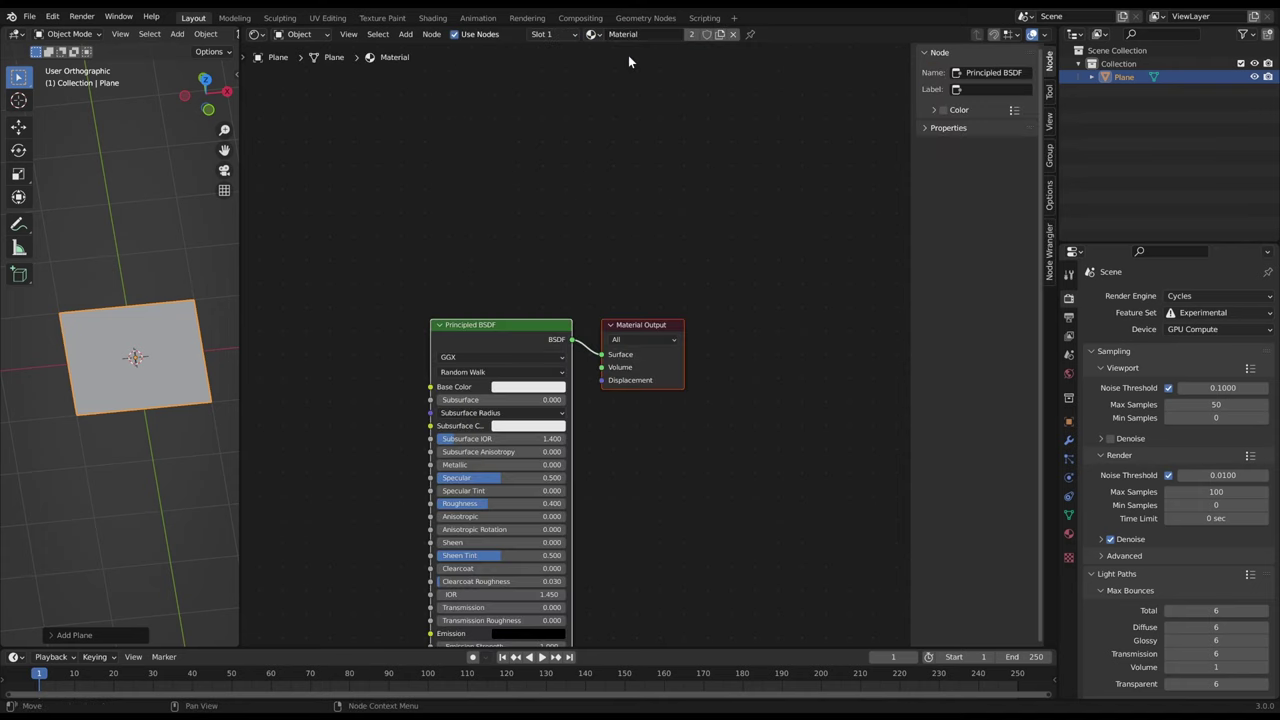
key(n)
Step: Add a Texture Coordinate node, link its UV to Base Color, and enable Material Preview
scroll(610, 250, down, 5)
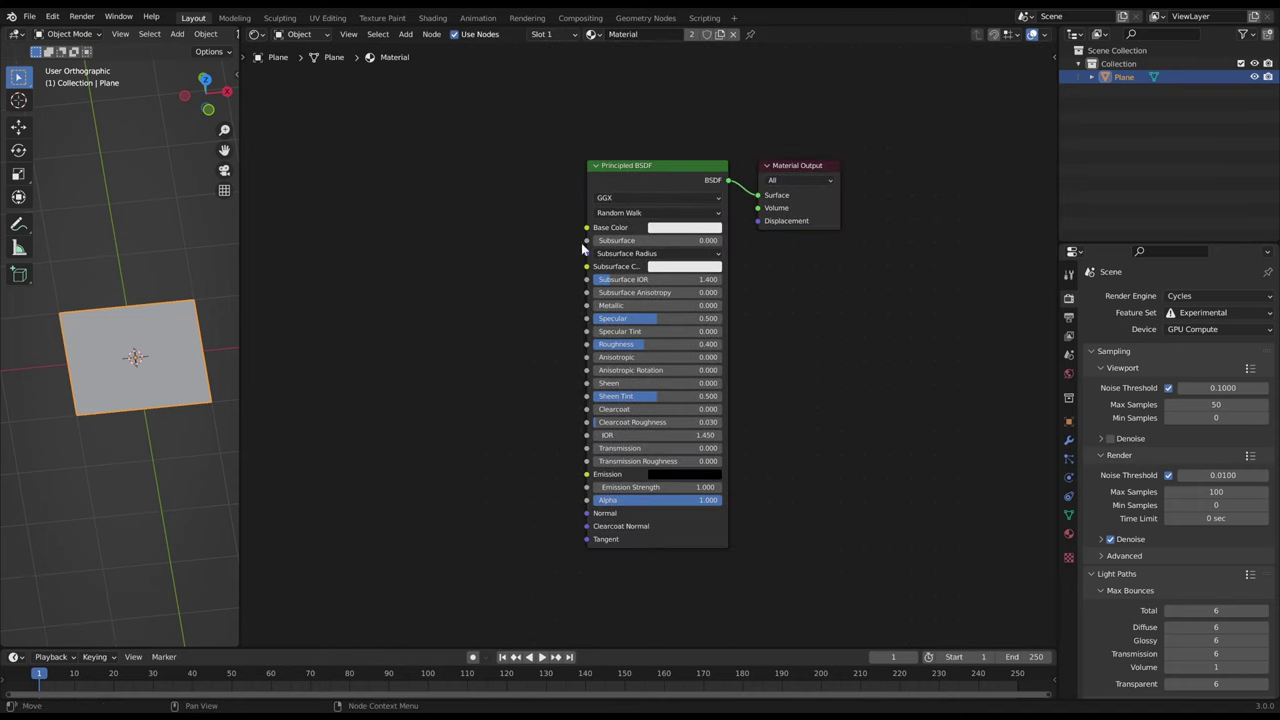
scroll(552, 250, left, 4)
scroll(560, 292, left, 5)
scroll(540, 270, down, 1)
key(shift+a)
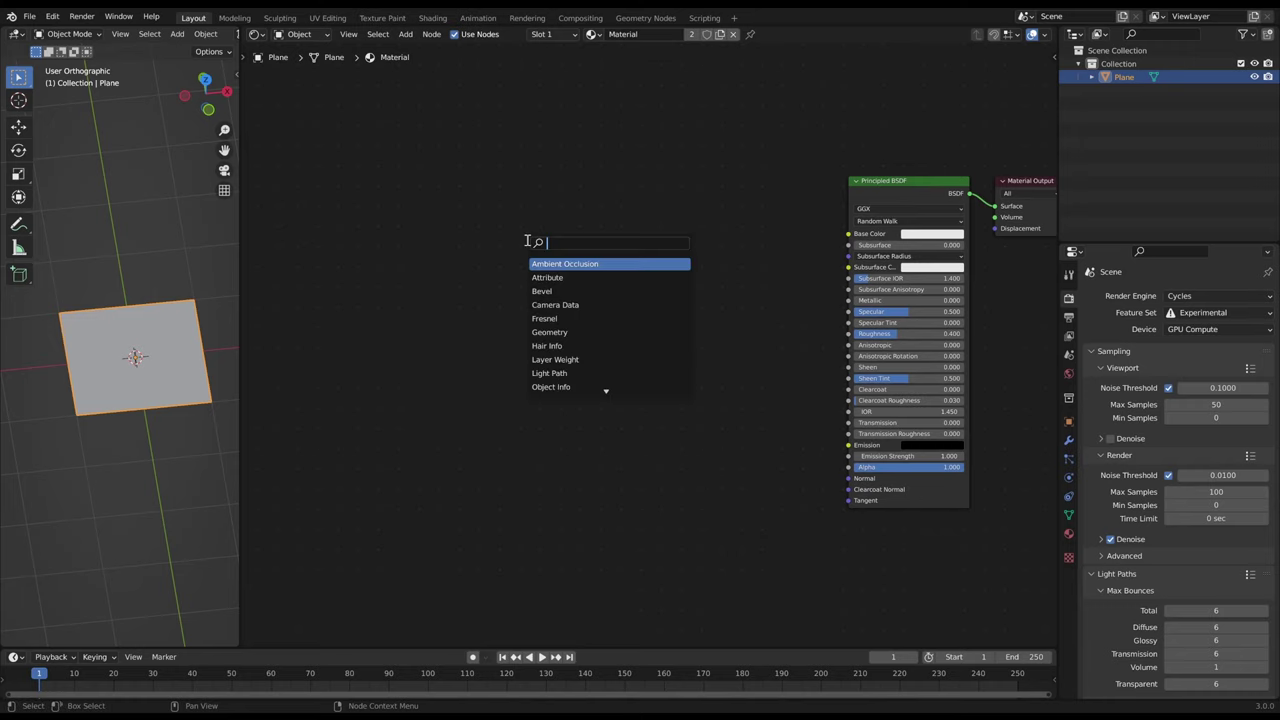
text(texture coor)
key(Return)
click(283, 216)
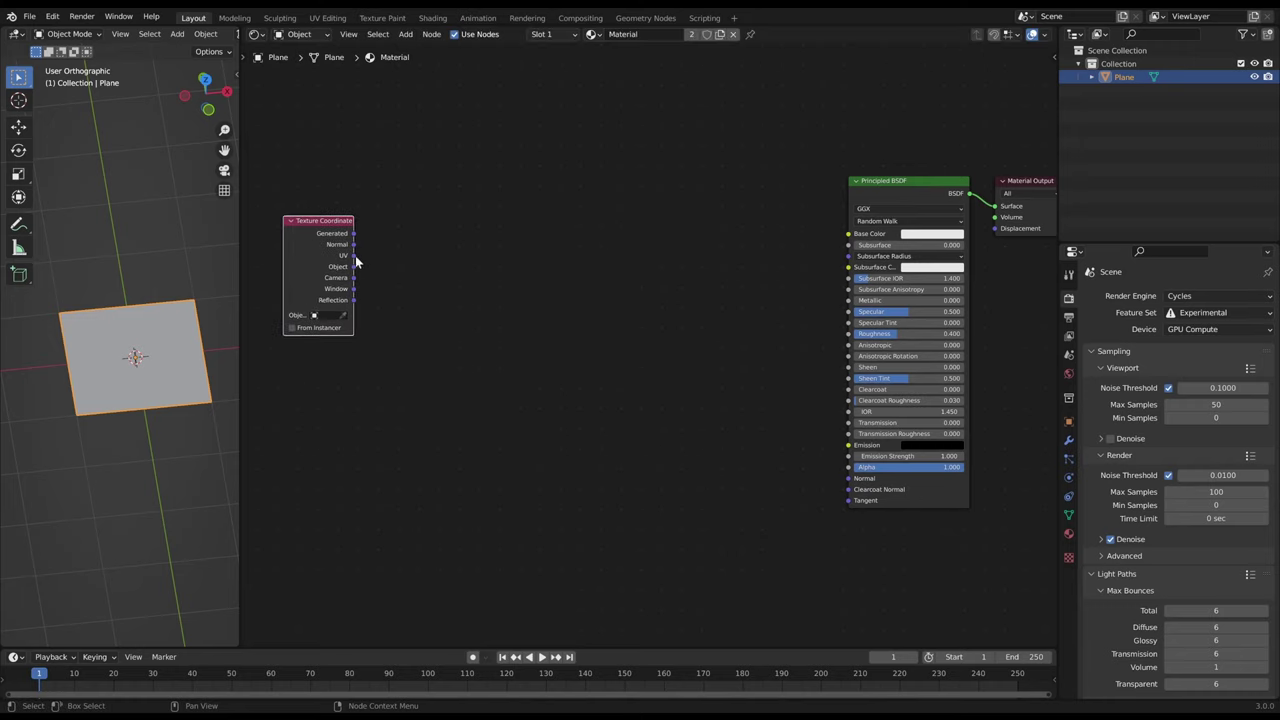
drag(354, 255, 848, 233)
scroll(196, 34, down, 5)
click(201, 34)
Step: Insert a Vector Math node on the UV link, set to Multiply with X and Y of 10
key(shift+a)
click(519, 335)
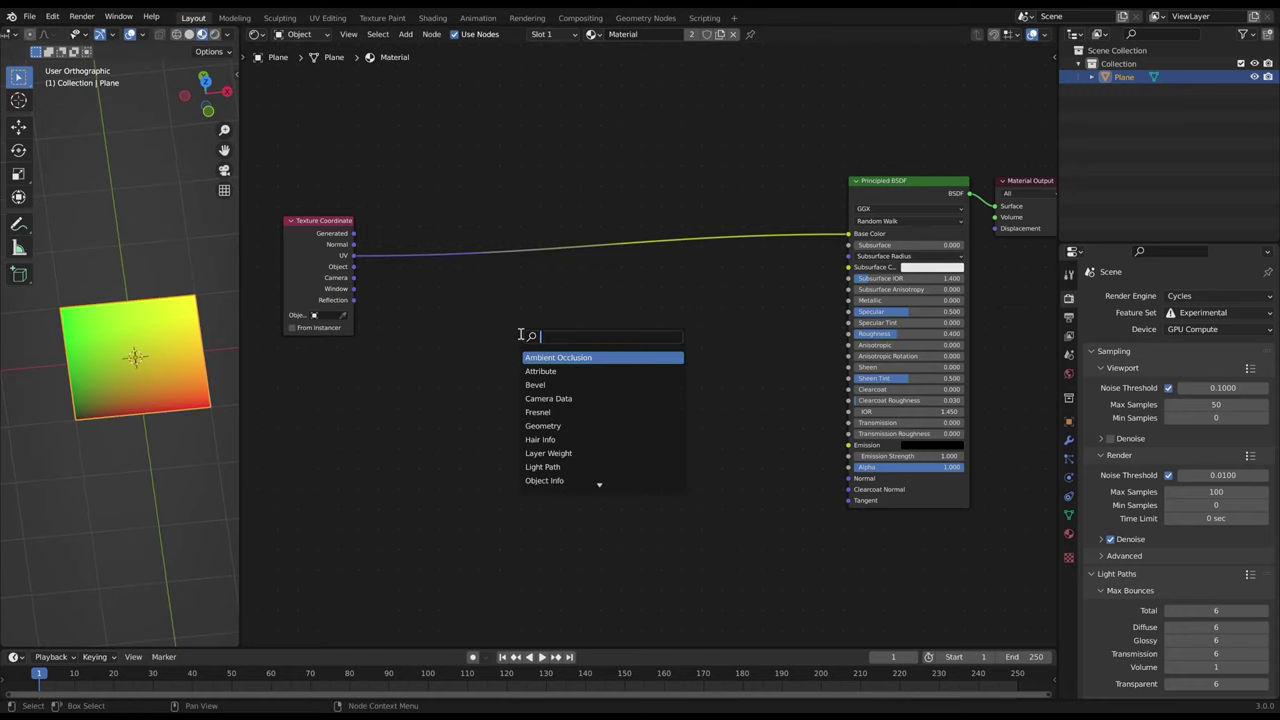
text(vector mat)
key(Return)
click(431, 246)
click(462, 246)
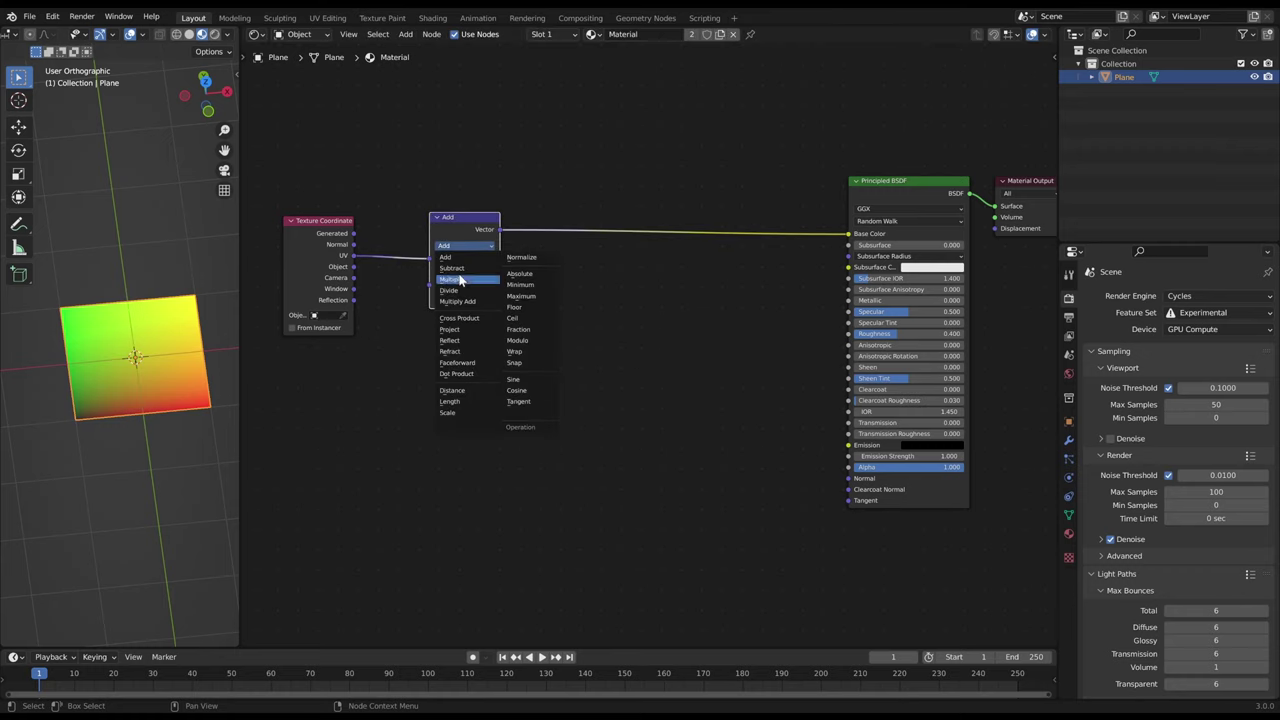
click(455, 279)
drag(463, 279, 463, 289)
text(10)
key(Return)
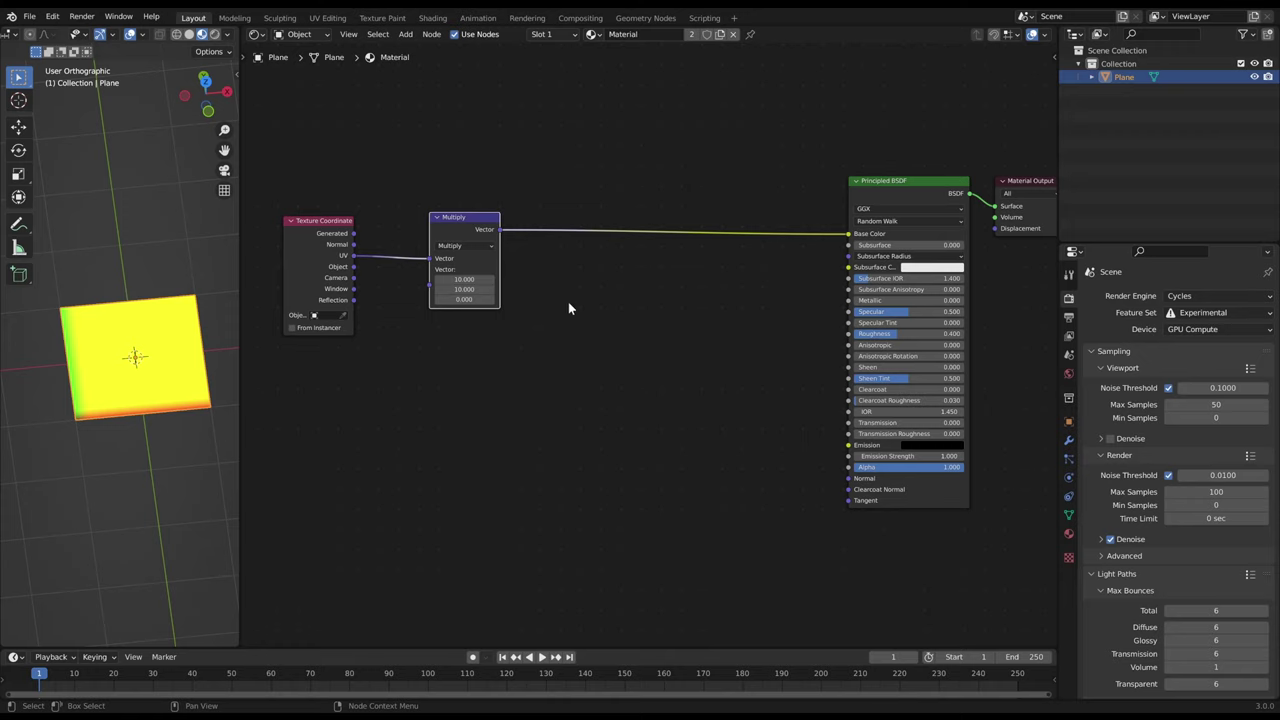
key(shift+a)
click(571, 302)
Step: Insert a Vector Math node after Multiply, set to Modulo with X and Y of 1
text(modu)
key(BackSpace)
key(BackSpace)
key(BackSpace)
key(BackSpace)
text(vector)
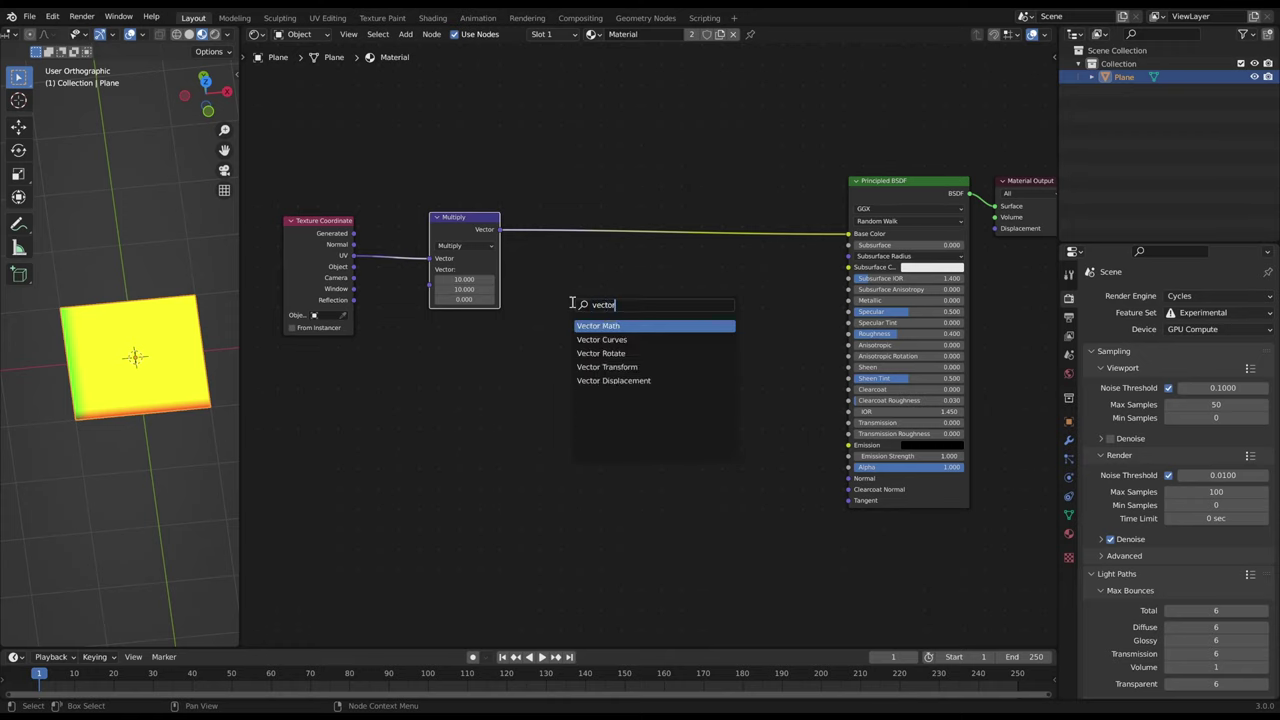
key(Return)
click(546, 211)
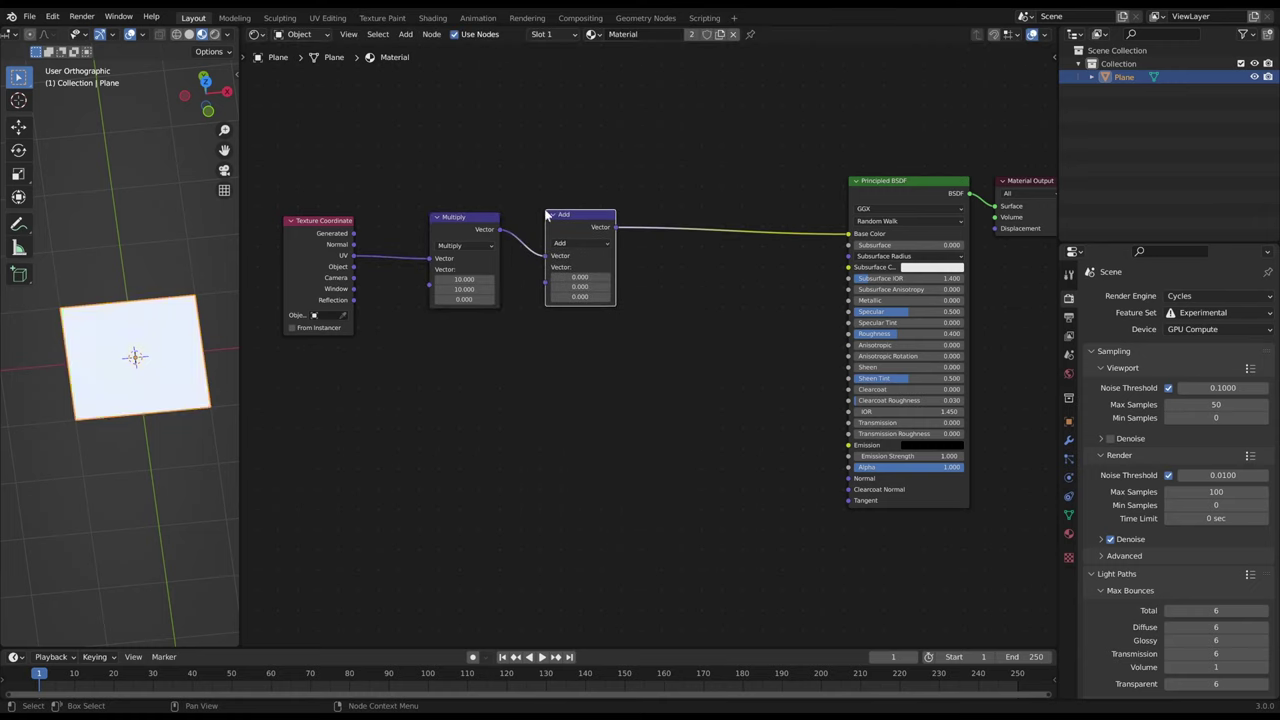
click(567, 244)
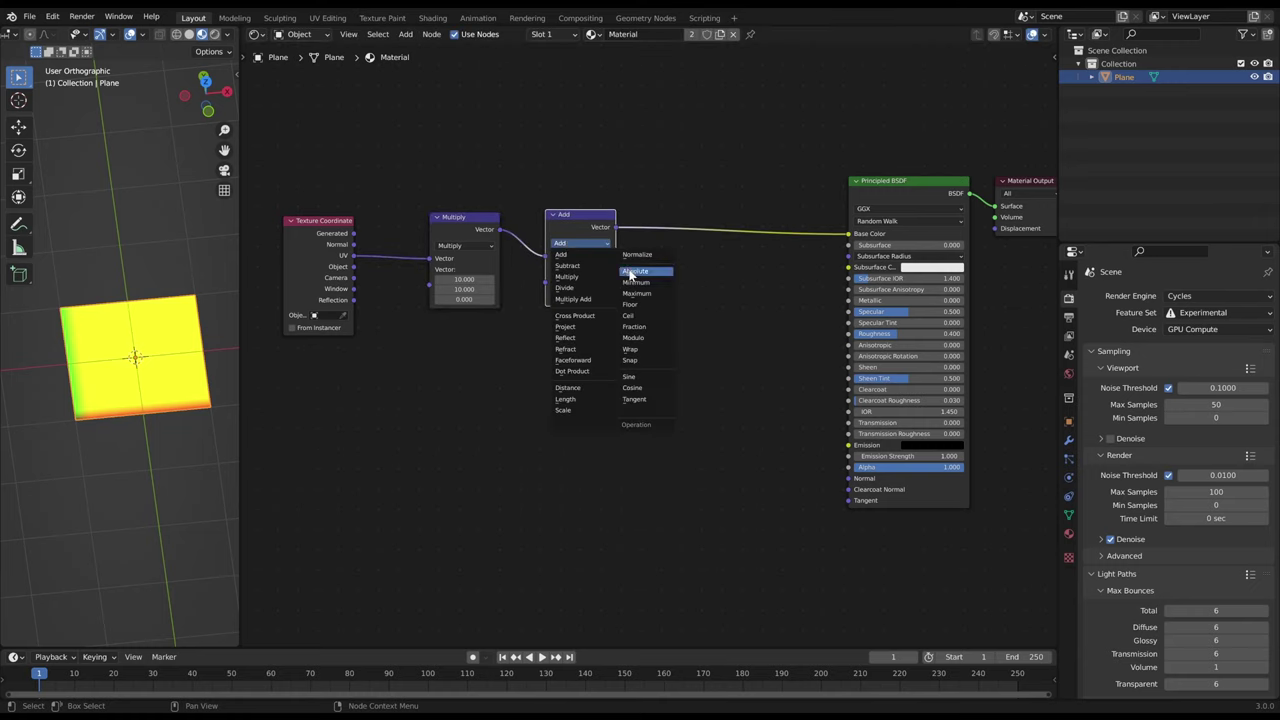
click(633, 337)
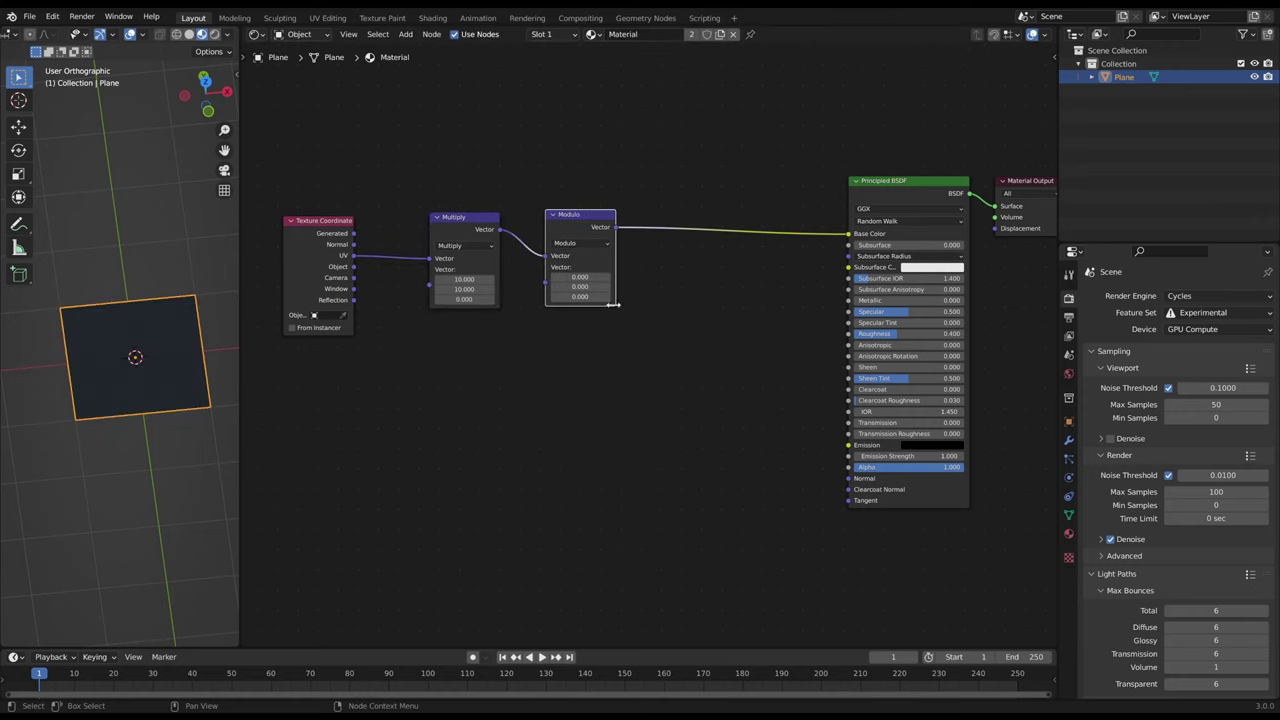
drag(582, 277, 582, 287)
text(1)
key(Return)
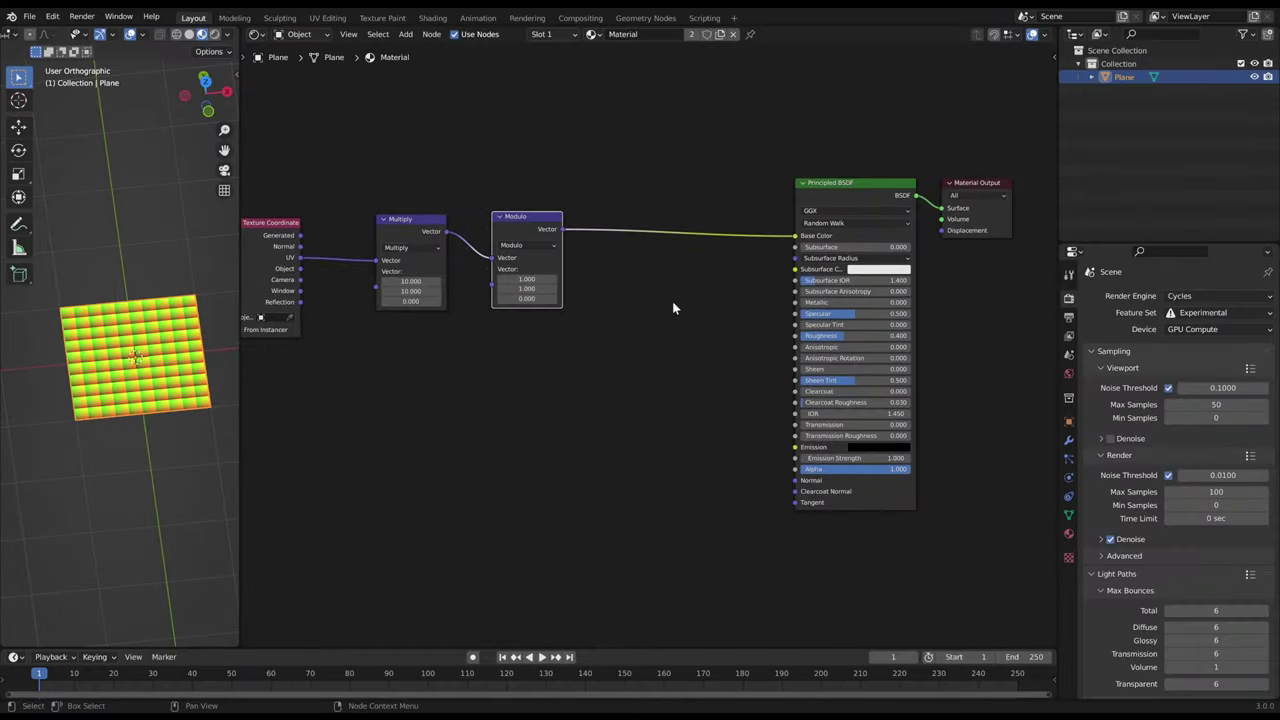
Step: Insert a Distance Vector Math node after Modulo and move the BSDF and output nodes right
key(shift+a)
text(vector math)
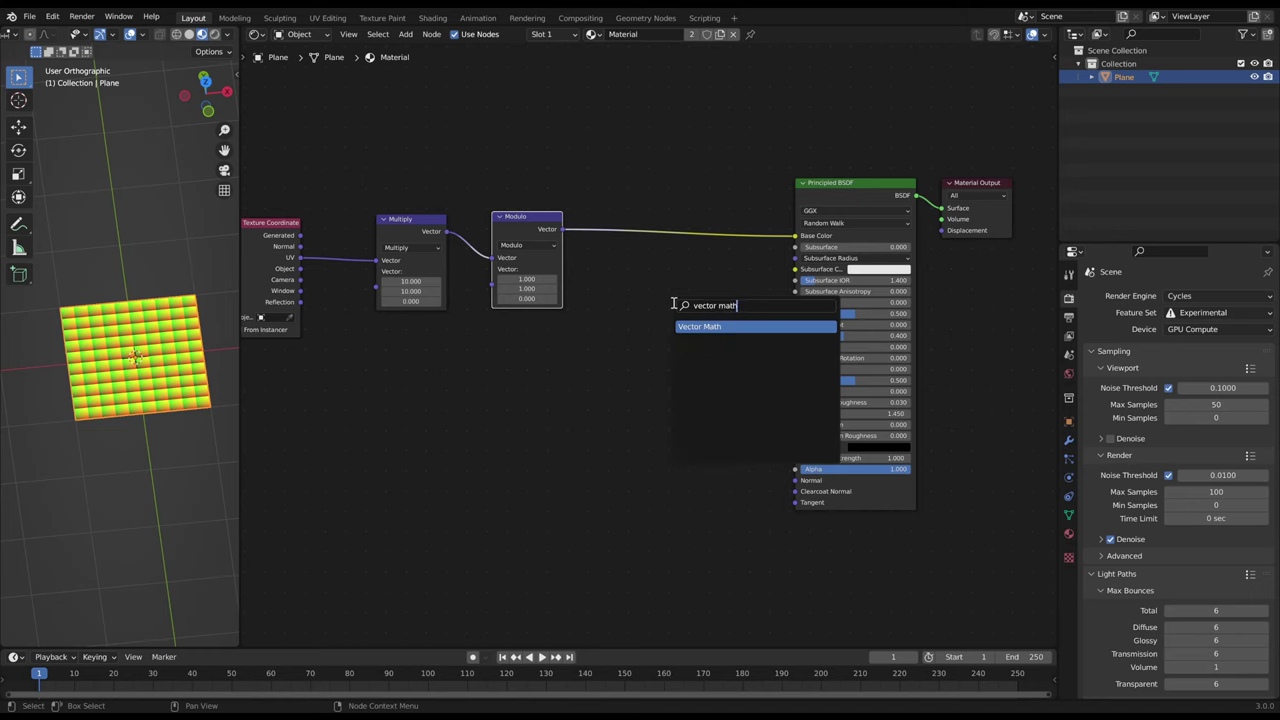
key(Return)
click(645, 238)
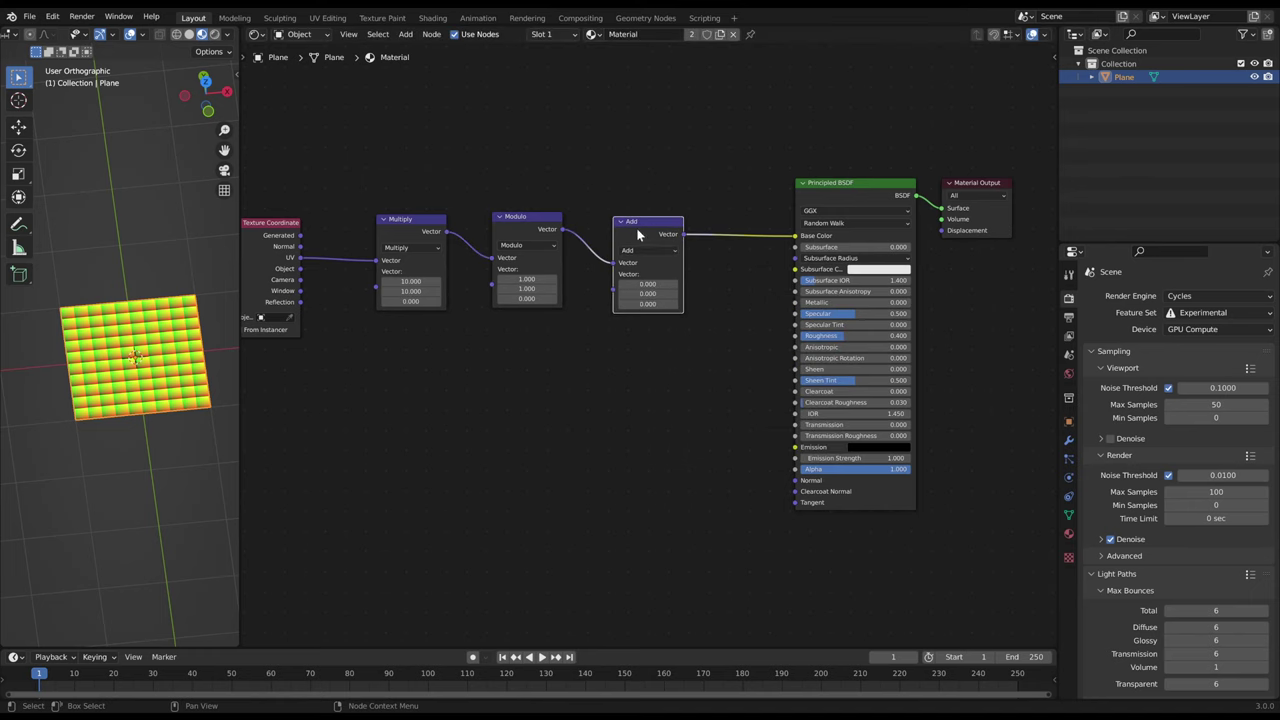
click(643, 252)
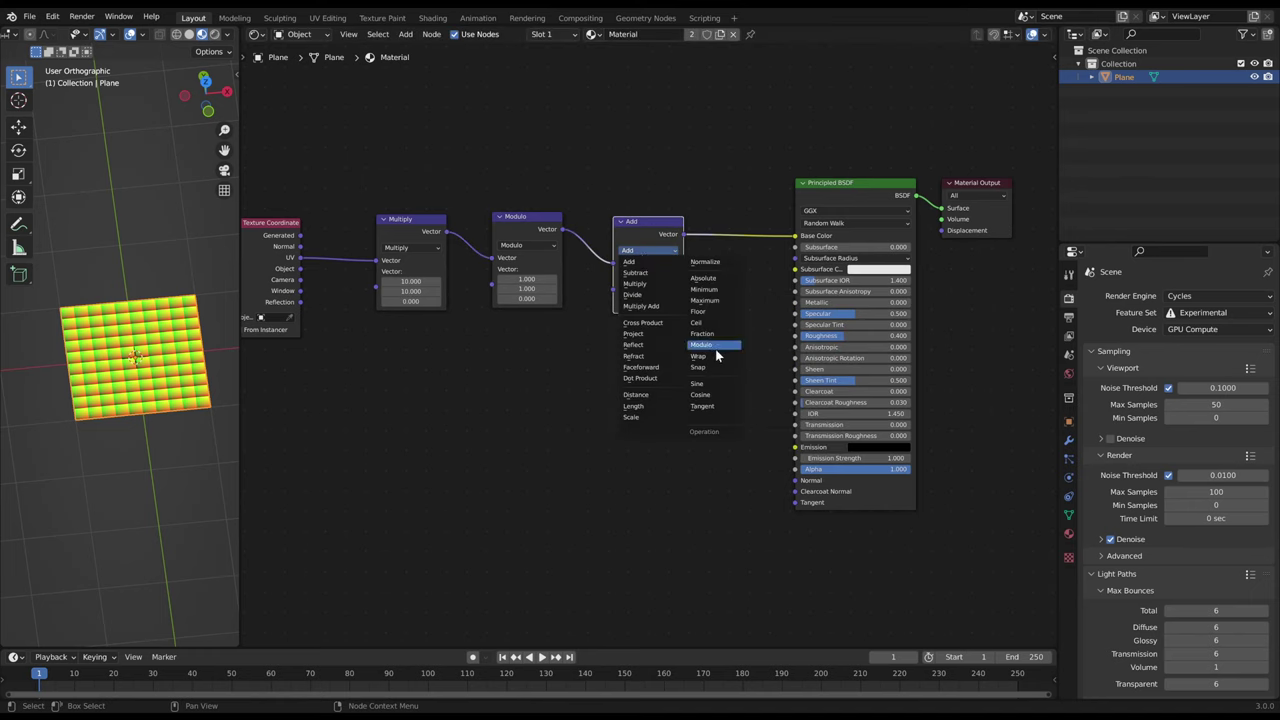
click(636, 394)
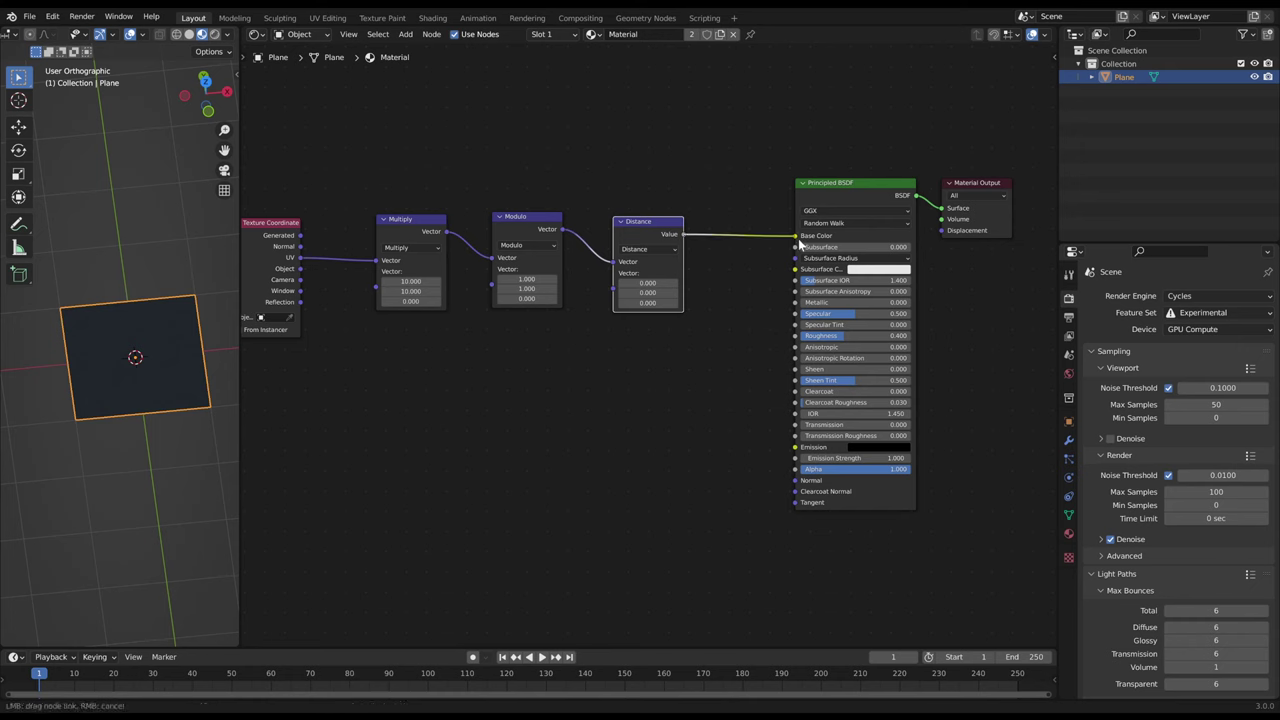
drag(770, 128, 874, 211)
key(g)
click(979, 215)
Step: Set the Distance node's X and Y to 0.5 and clear the node selection
middle_drag(753, 320, 384, 303)
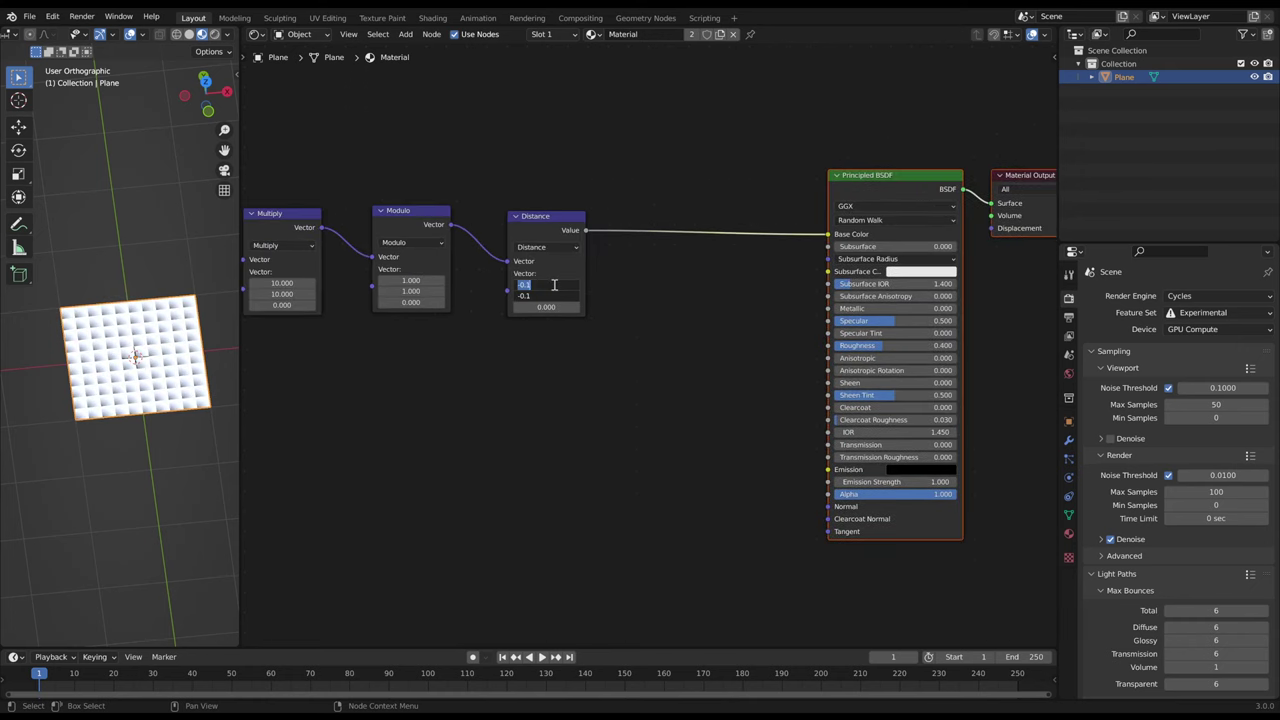
text(0.5)
key(Return)
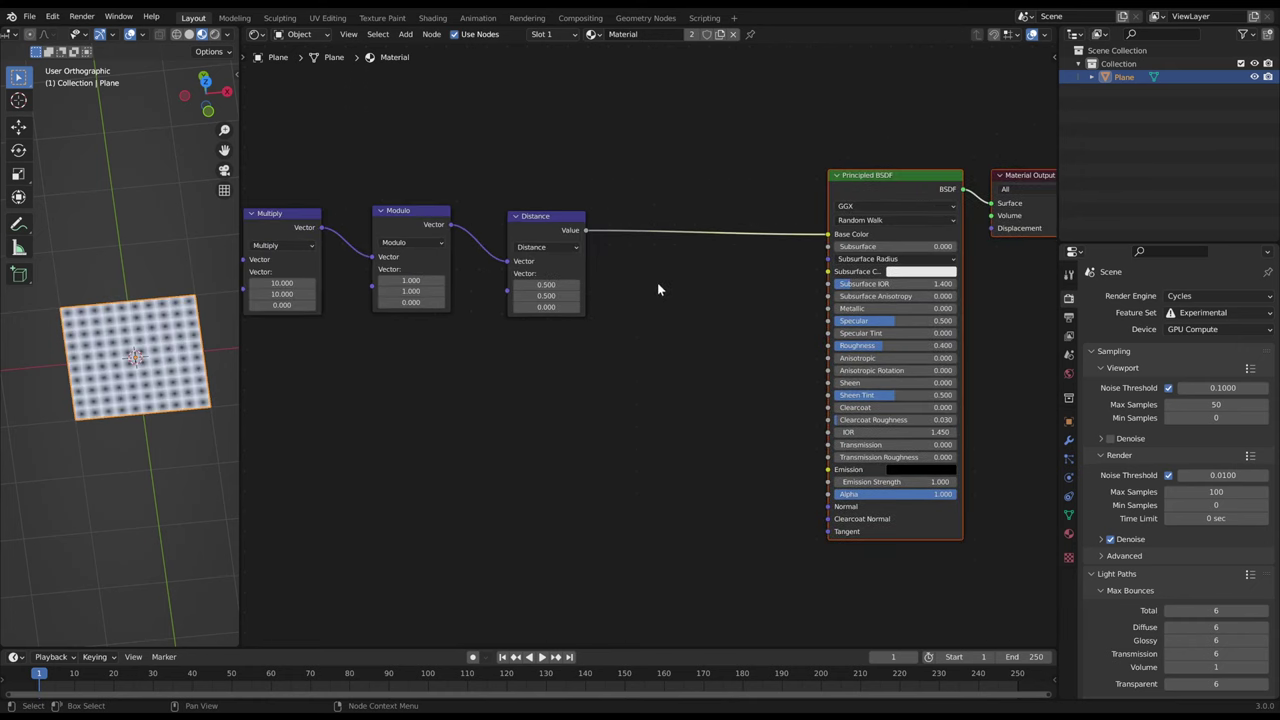
middle_drag(658, 283, 680, 296)
click(713, 299)
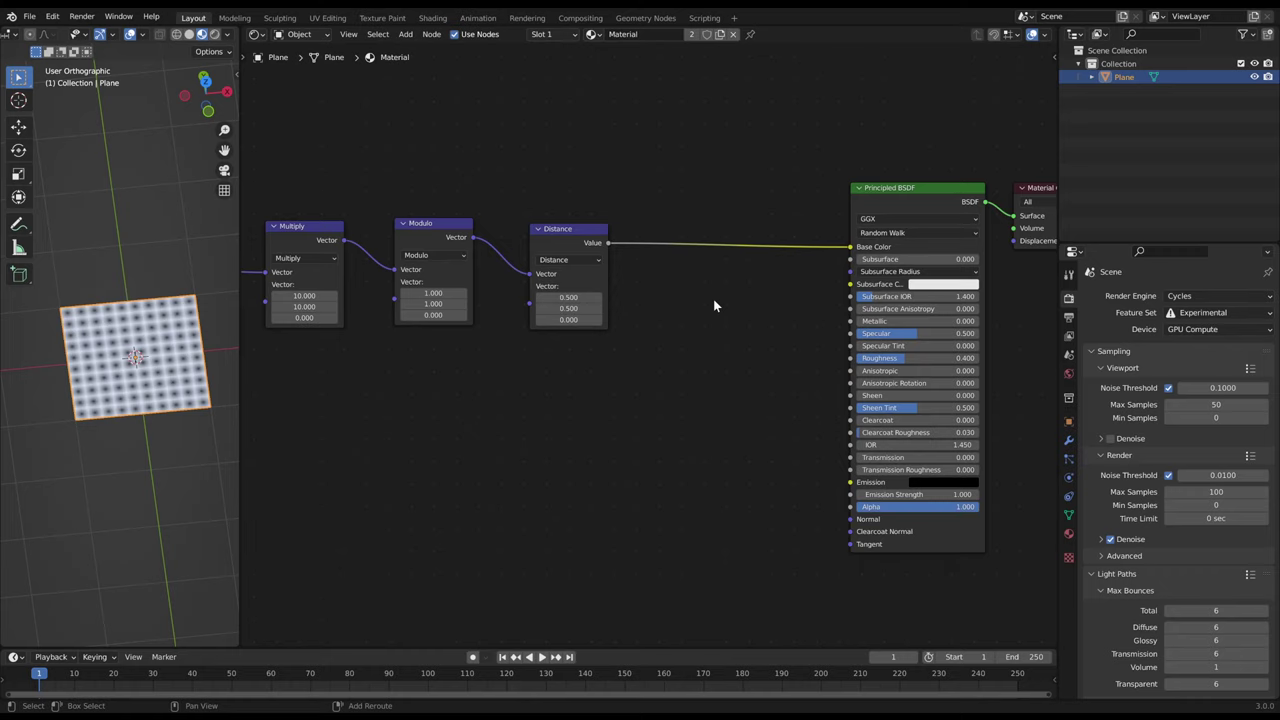
Step: Insert a ColorRamp after Distance with Constant interpolation and its white stop at 0.370
key(shift+a)
click(713, 299)
text(ramp)
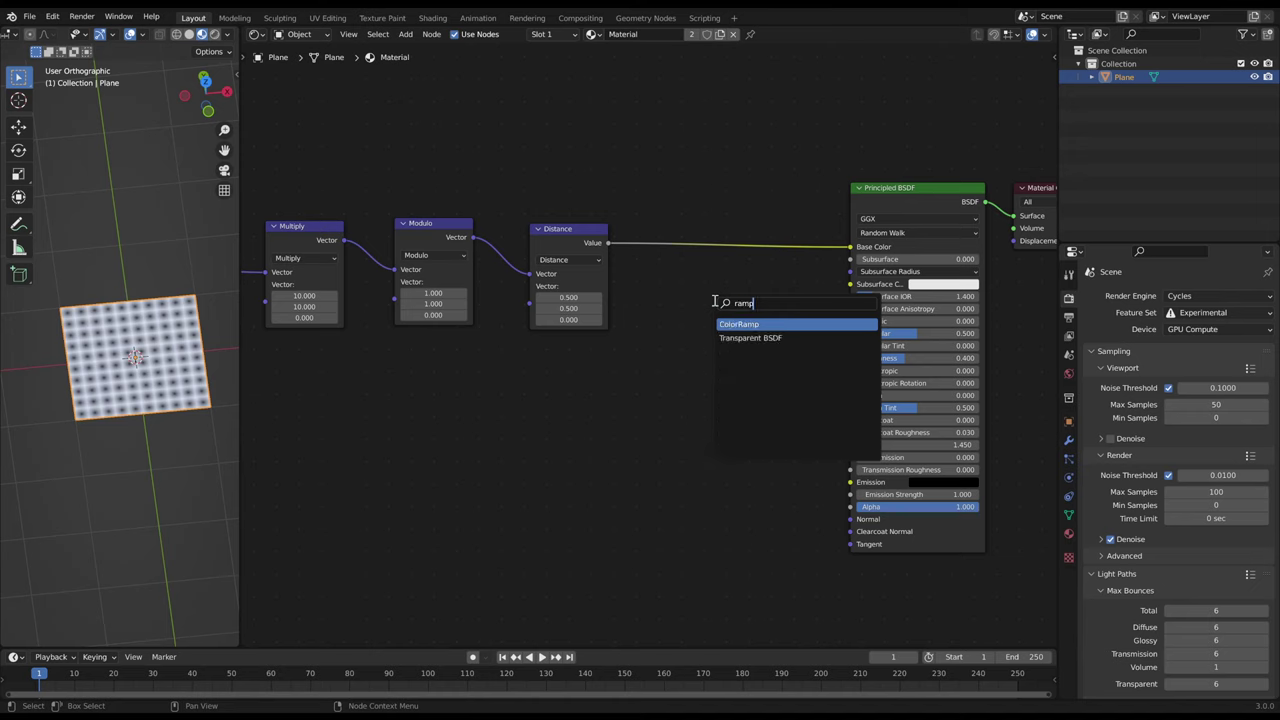
key(Return)
click(658, 222)
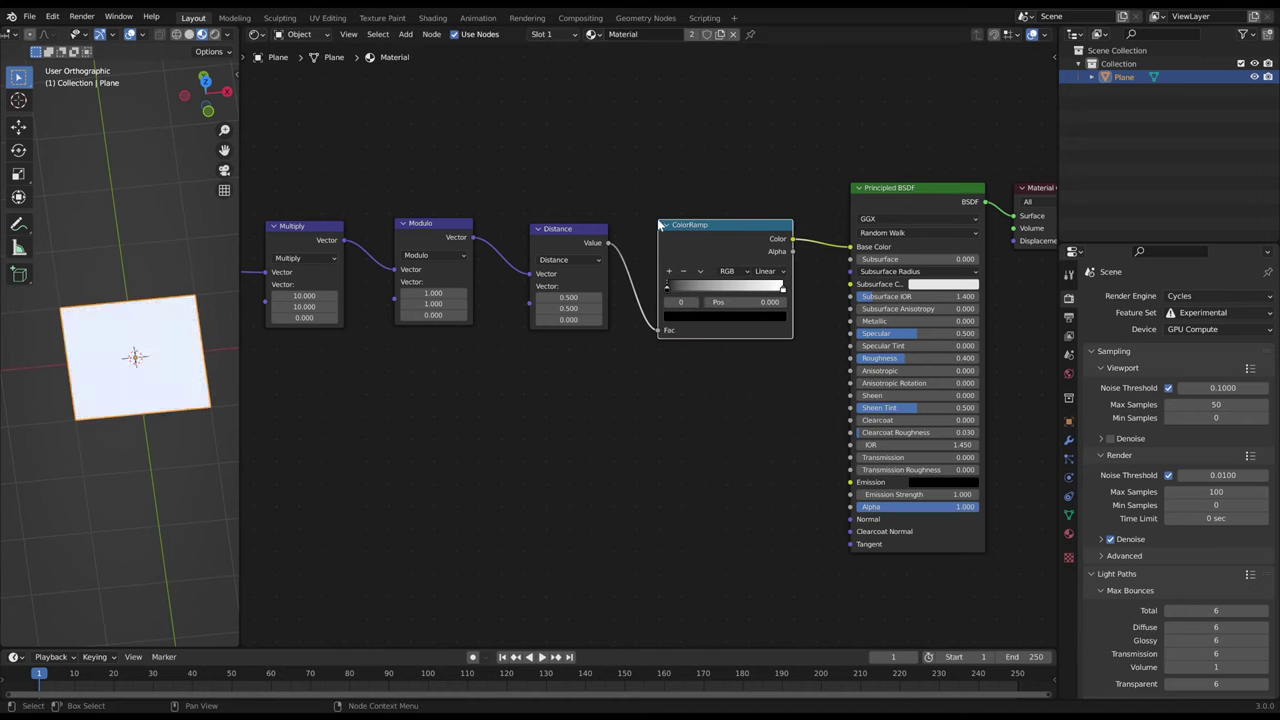
click(766, 271)
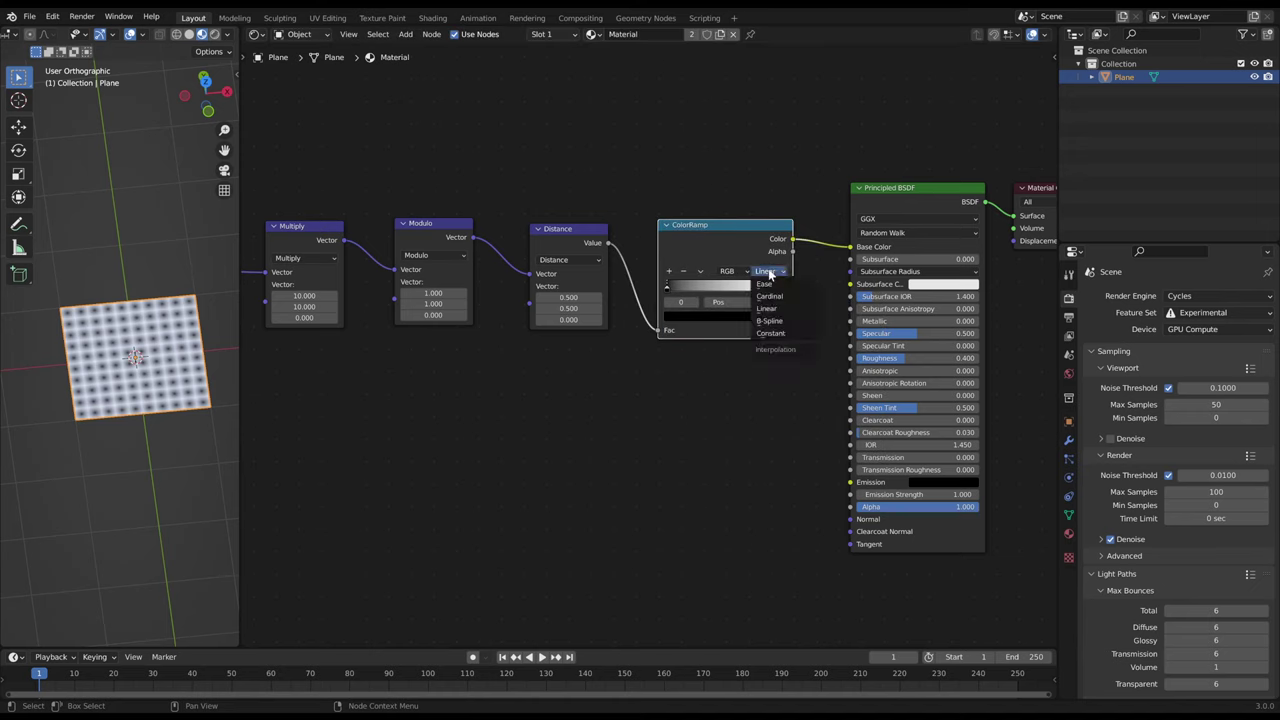
click(770, 333)
drag(783, 289, 703, 305)
Step: Connect the ColorRamp colour to Alpha and switch the viewport to Rendered shading
scroll(645, 378, down, 2)
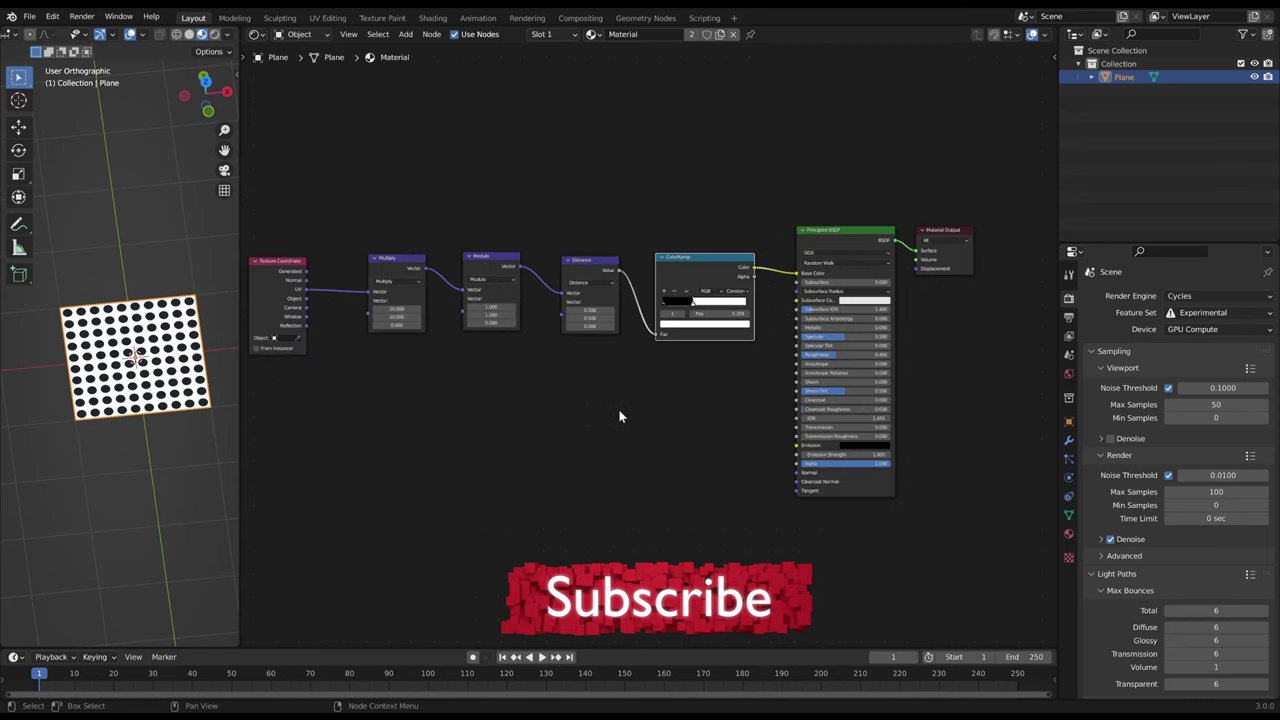
drag(797, 272, 798, 467)
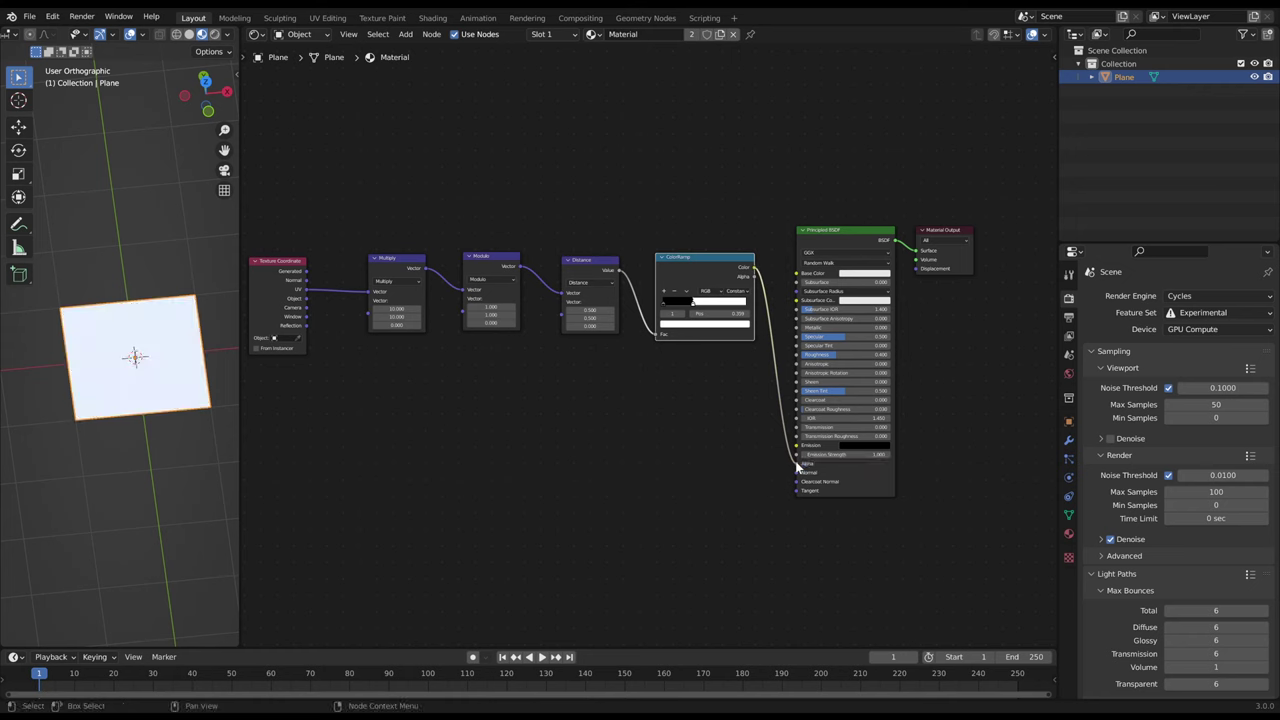
click(214, 34)
mouse_move(171, 366)
middle_down()
mouse_move(166, 391)
mouse_move(180, 380)
middle_up()
Step: Make the world background white, darken the plate's base colour, and view from above
scroll(1126, 439, down, 15)
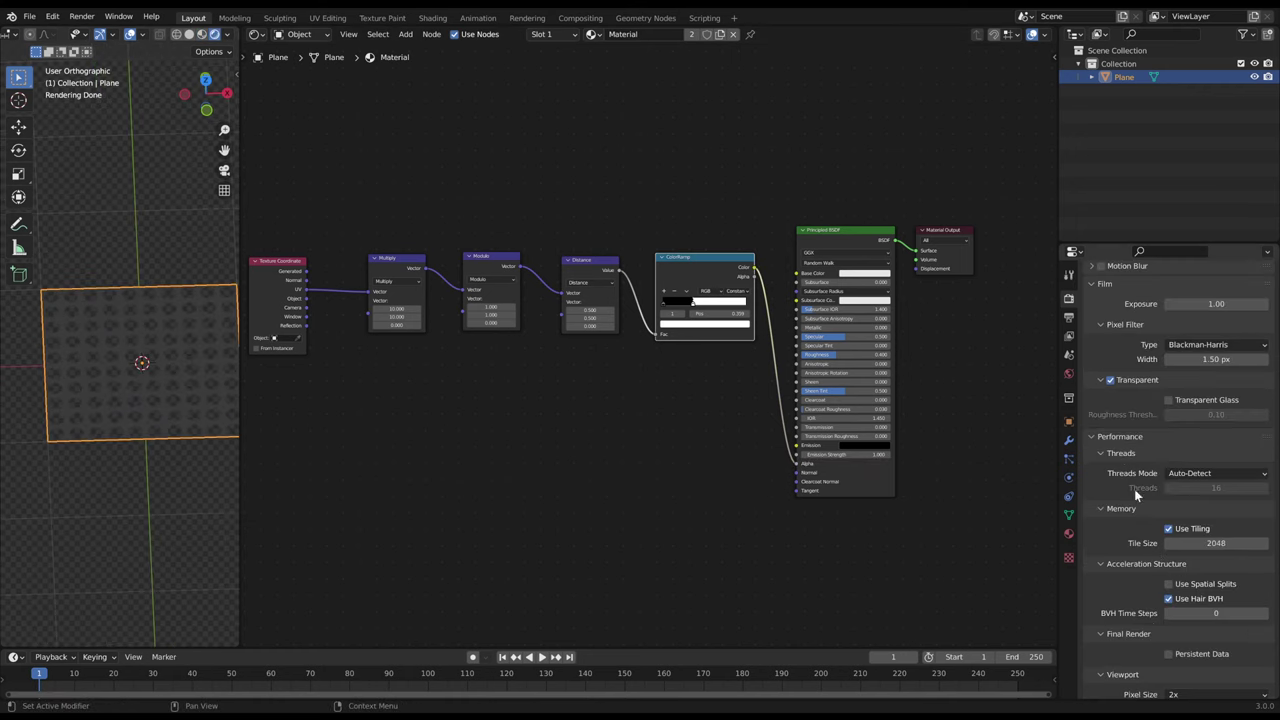
click(1068, 373)
click(1213, 380)
drag(1249, 286, 1249, 171)
click(866, 273)
mouse_move(170, 430)
middle_down()
mouse_move(172, 395)
mouse_move(176, 416)
middle_up()
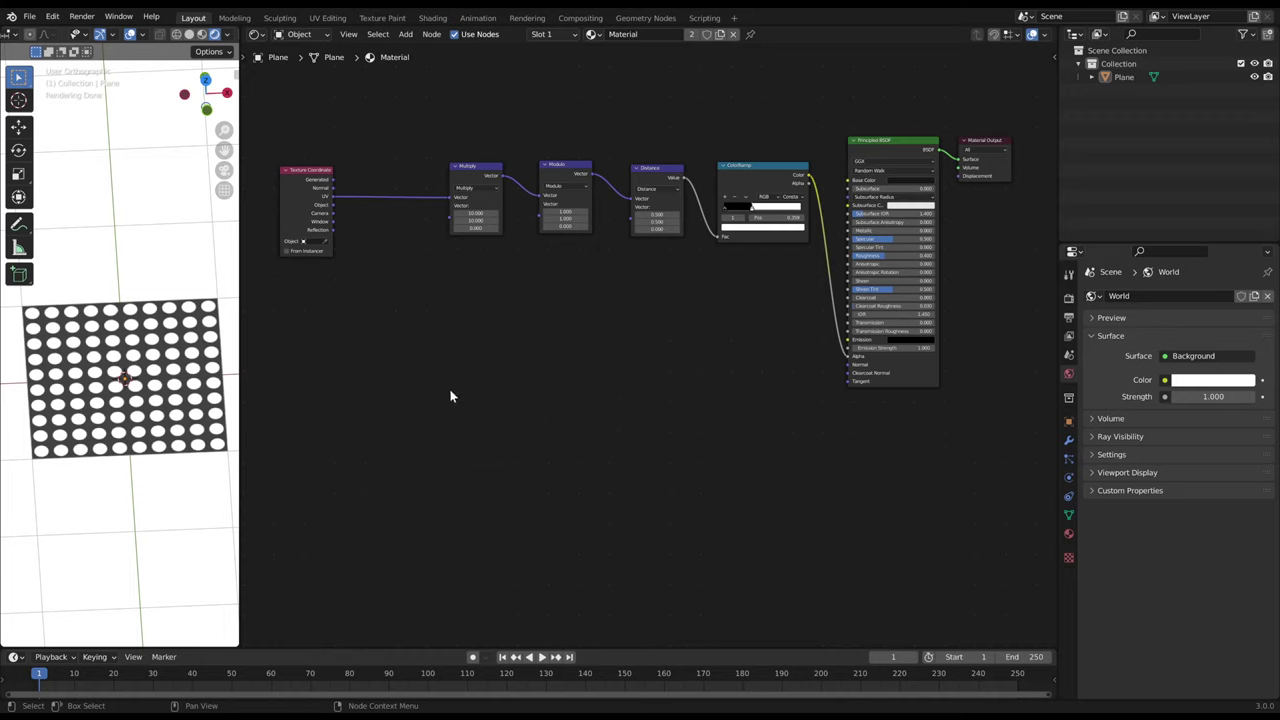
Step: Add a Separate XYZ node fed by the UV output and preview it on the plane
key(shift+a)
text(sep)
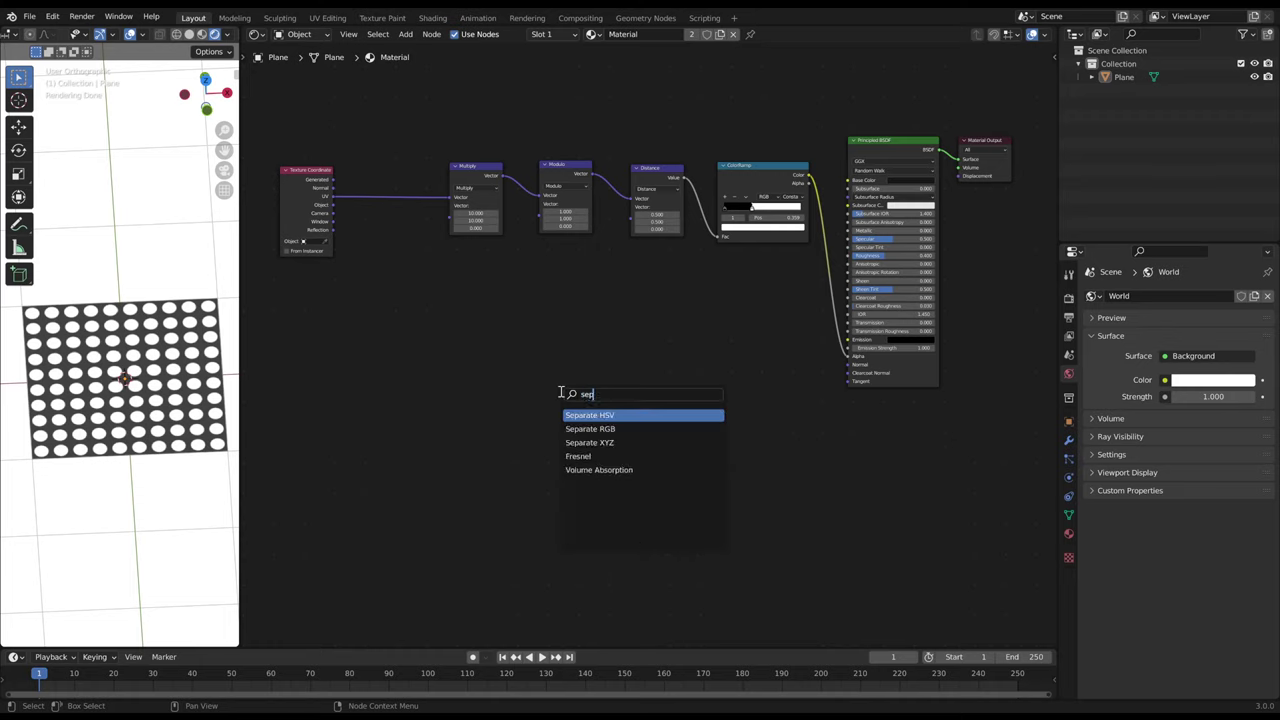
key(Down)
key(Down)
key(Return)
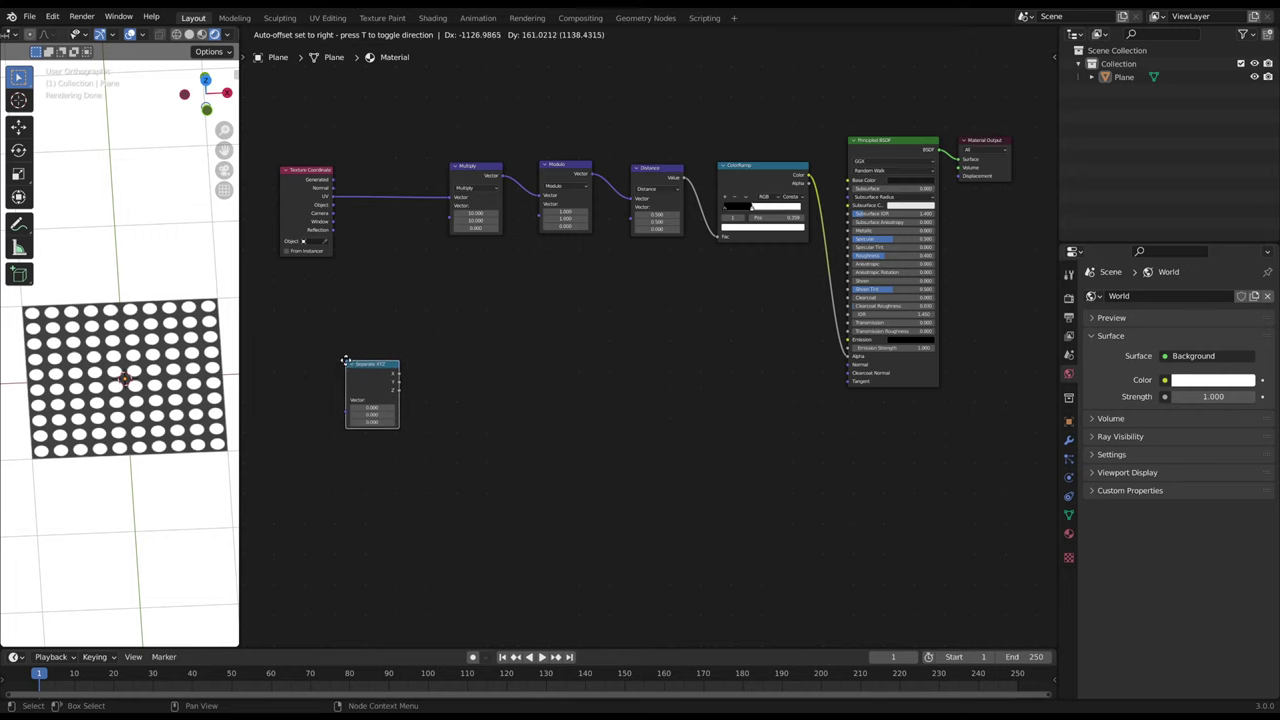
click(348, 368)
drag(334, 197, 347, 399)
ctrl+shift+click(359, 388)
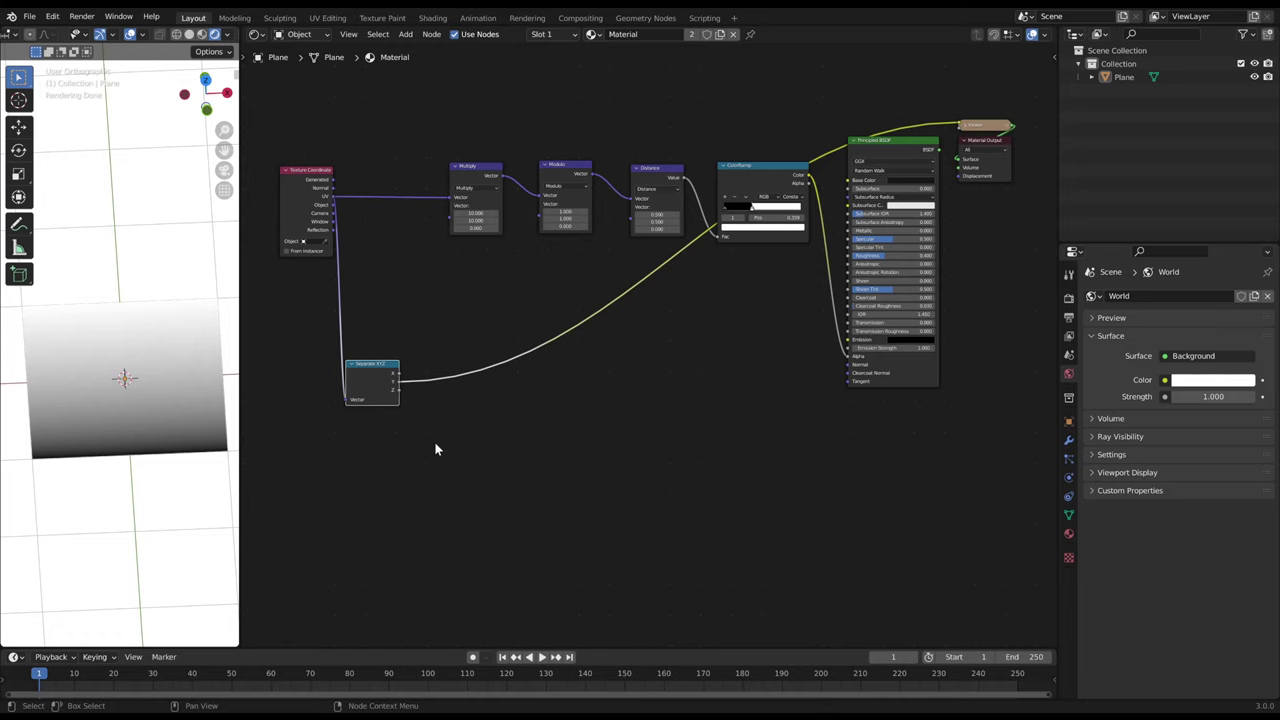
Step: Add a Math node set to Multiply
key(shift+a)
text(math)
key(Return)
click(378, 440)
click(376, 455)
click(376, 494)
Step: Add a second Multiply Math node below Separate XYZ and feed it into the first
key(shift+a)
text(math)
key(Return)
click(466, 377)
click(460, 391)
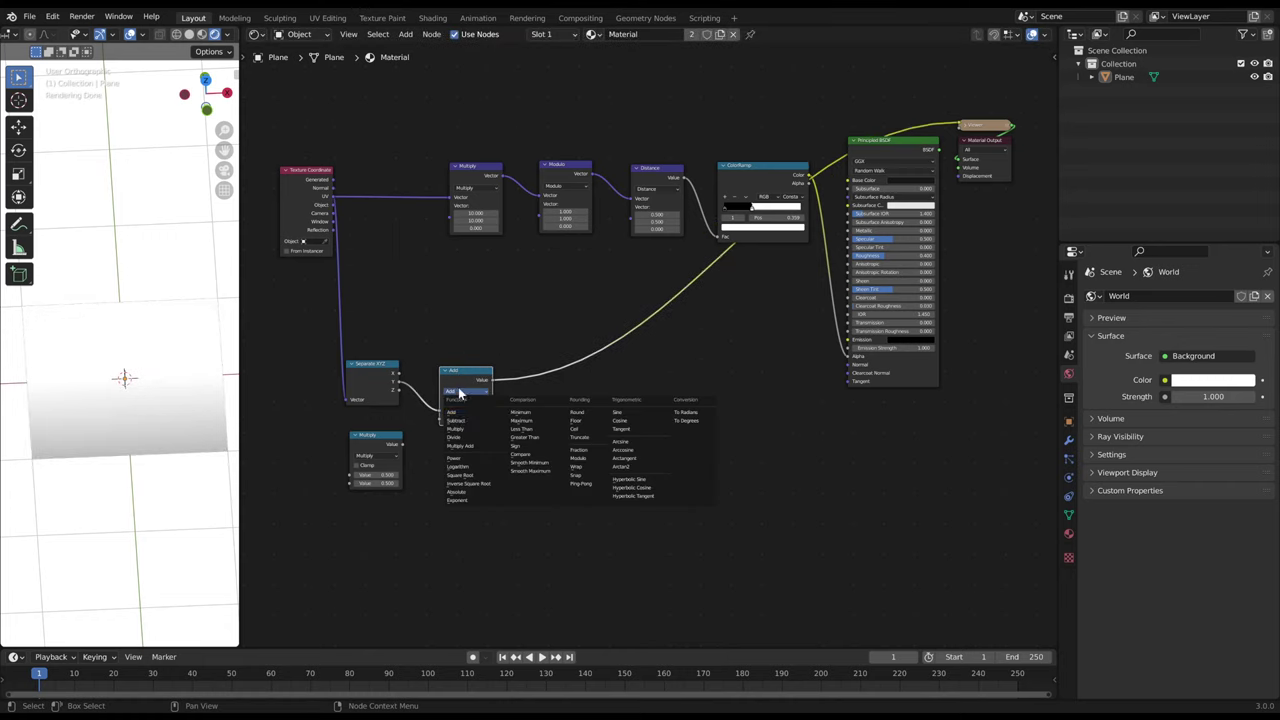
click(460, 428)
drag(402, 443, 441, 418)
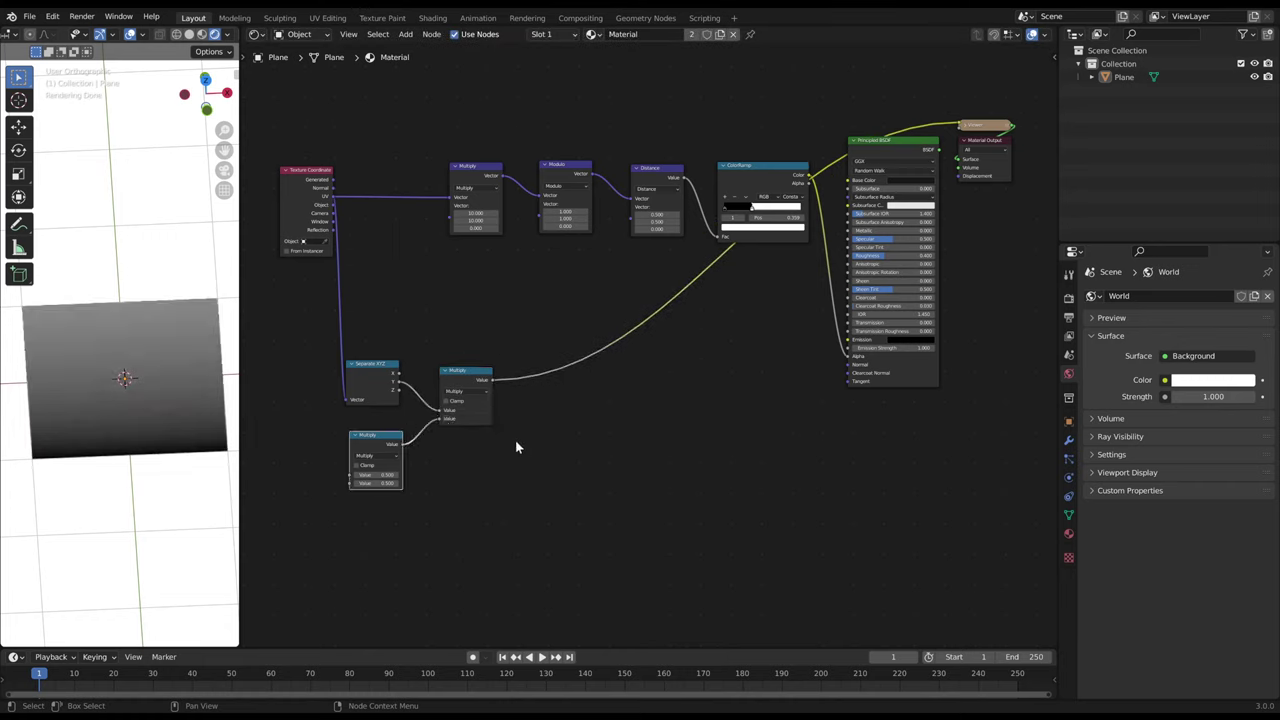
Step: Add a Value node of 10 linked to the UV scale Multiply and the lower Multiply
key(shift+a)
text(value)
key(Return)
click(269, 329)
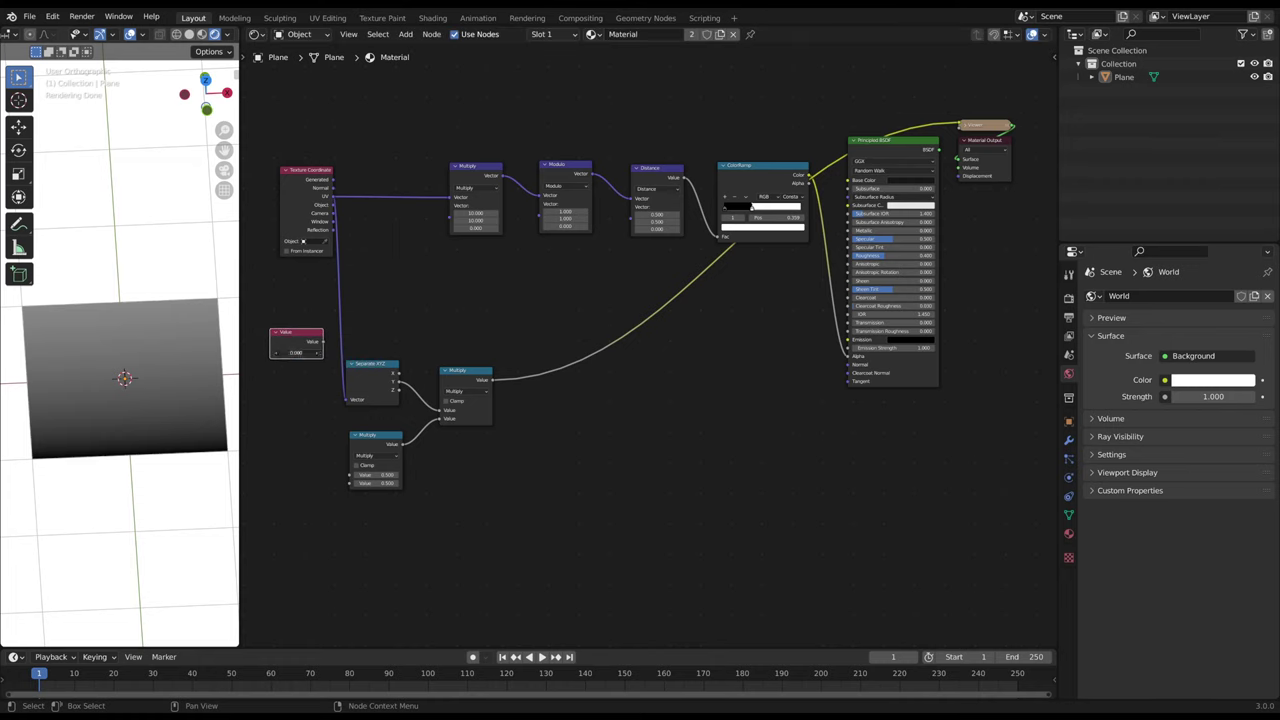
drag(322, 342, 451, 205)
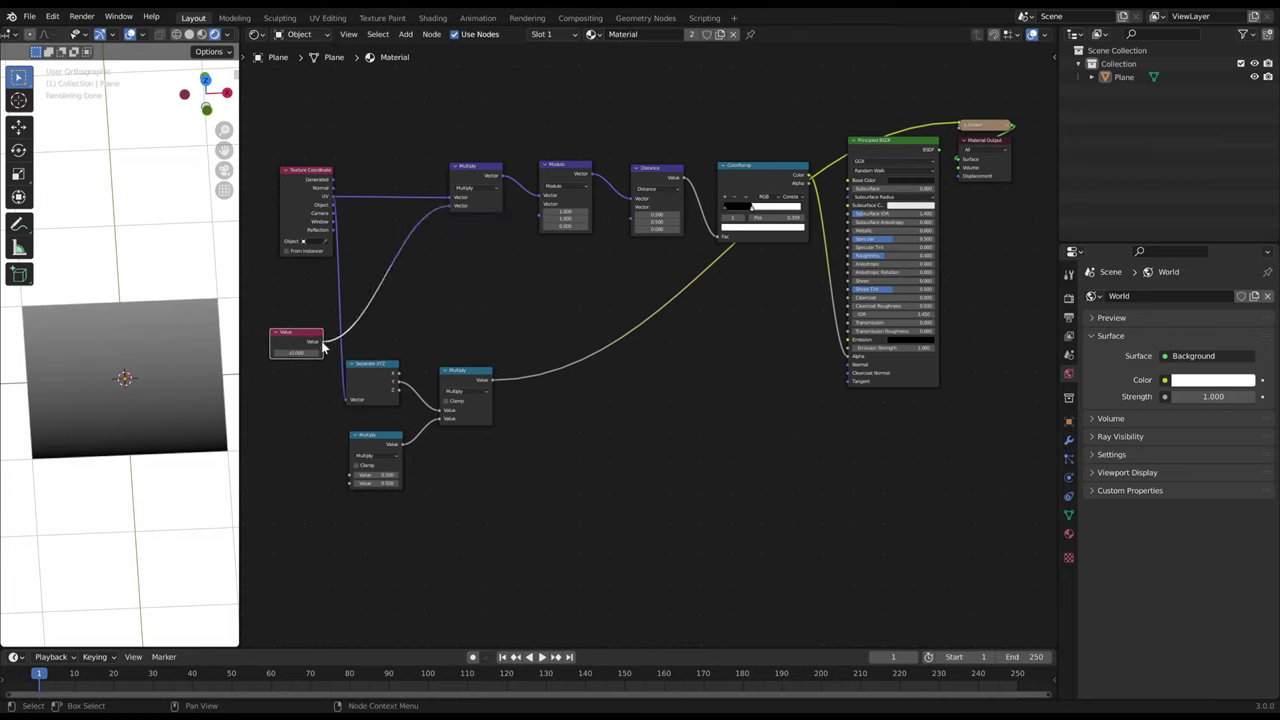
drag(322, 343, 345, 475)
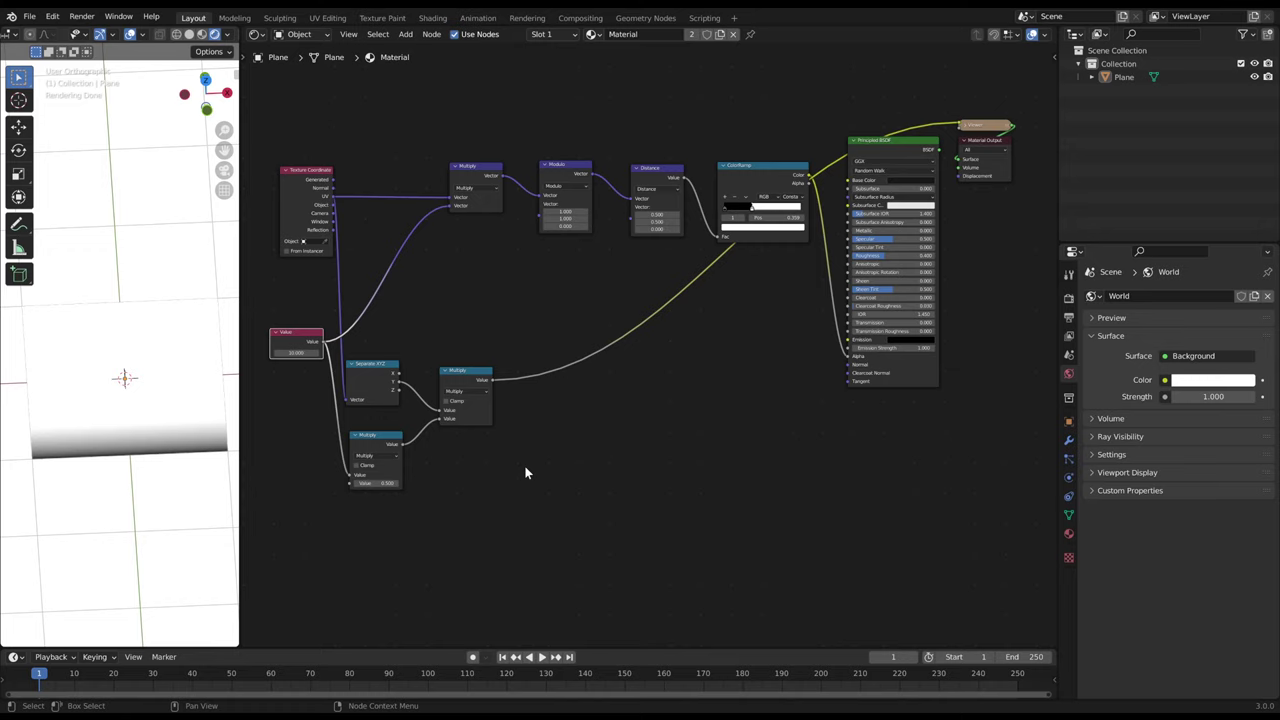
Step: Insert a Math node after Multiply set to Modulo with a divisor of 1
key(shift+a)
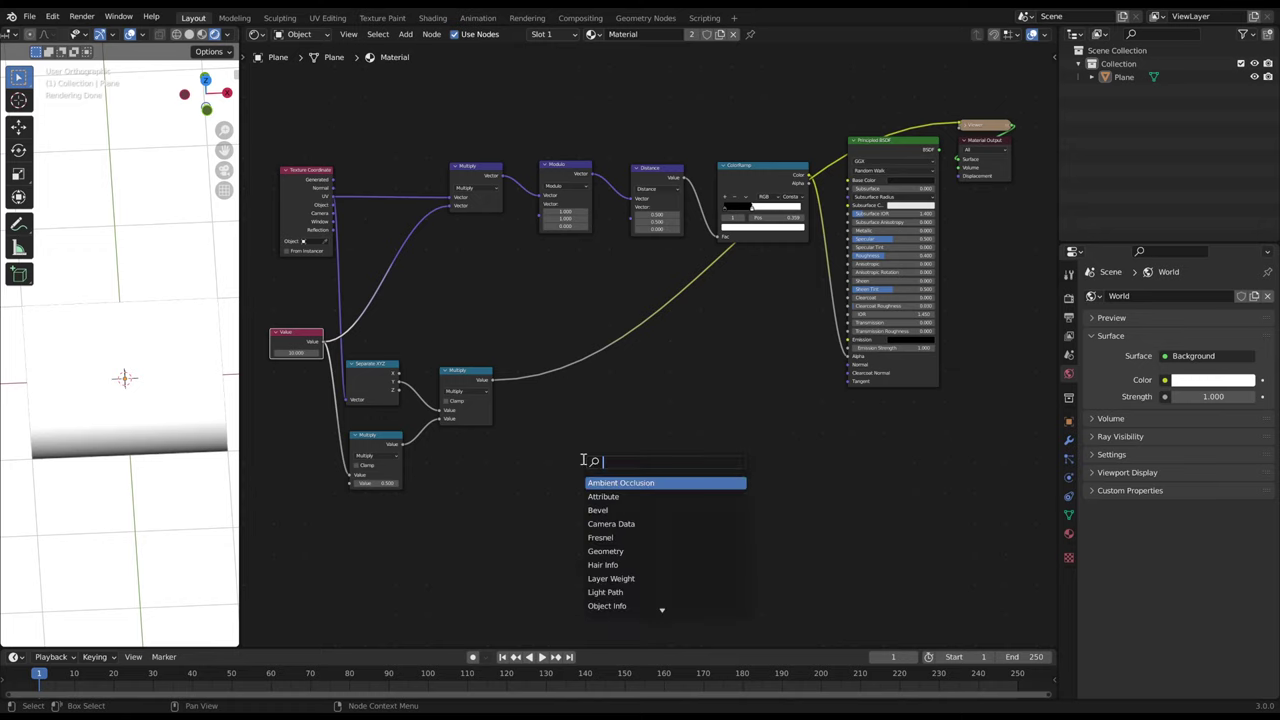
text(add)
key(Return)
click(558, 387)
click(558, 387)
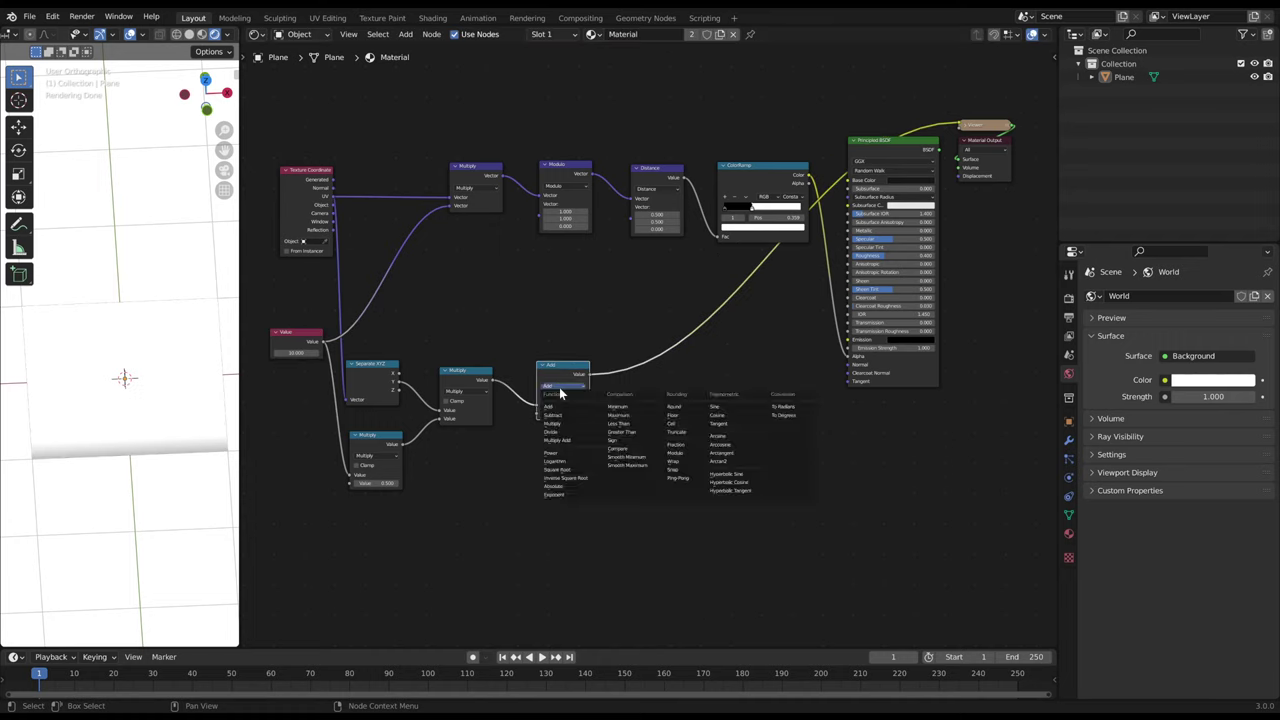
click(684, 459)
click(566, 414)
text(1)
key(Return)
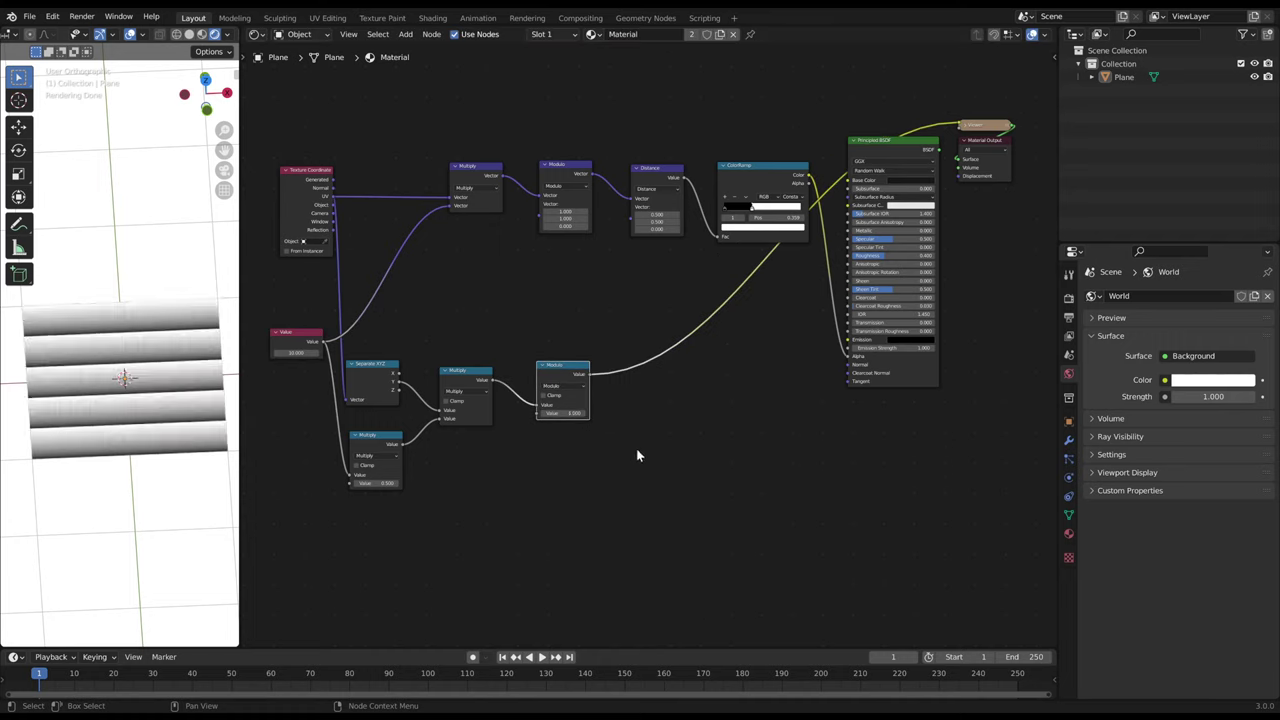
Step: Insert a Greater Than 0.5 Math node after Modulo and darken the world colour
key(shift+a)
text(add)
key(Return)
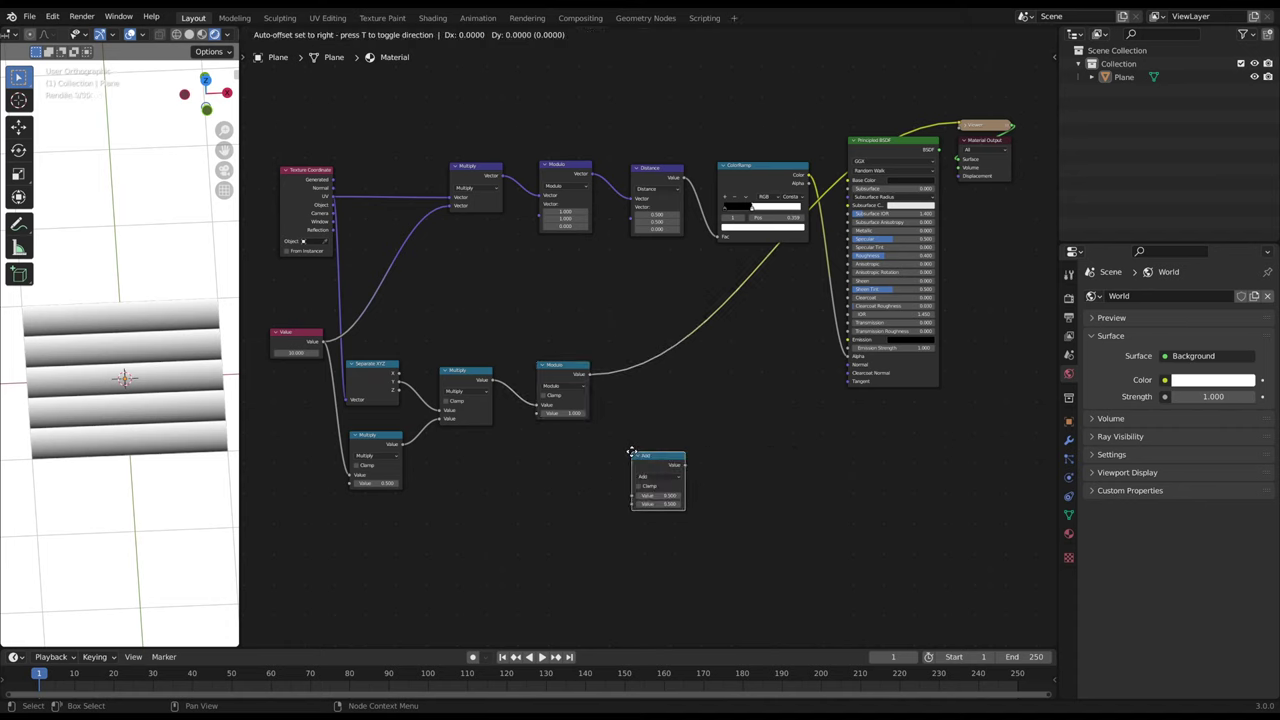
click(622, 362)
click(646, 385)
click(668, 428)
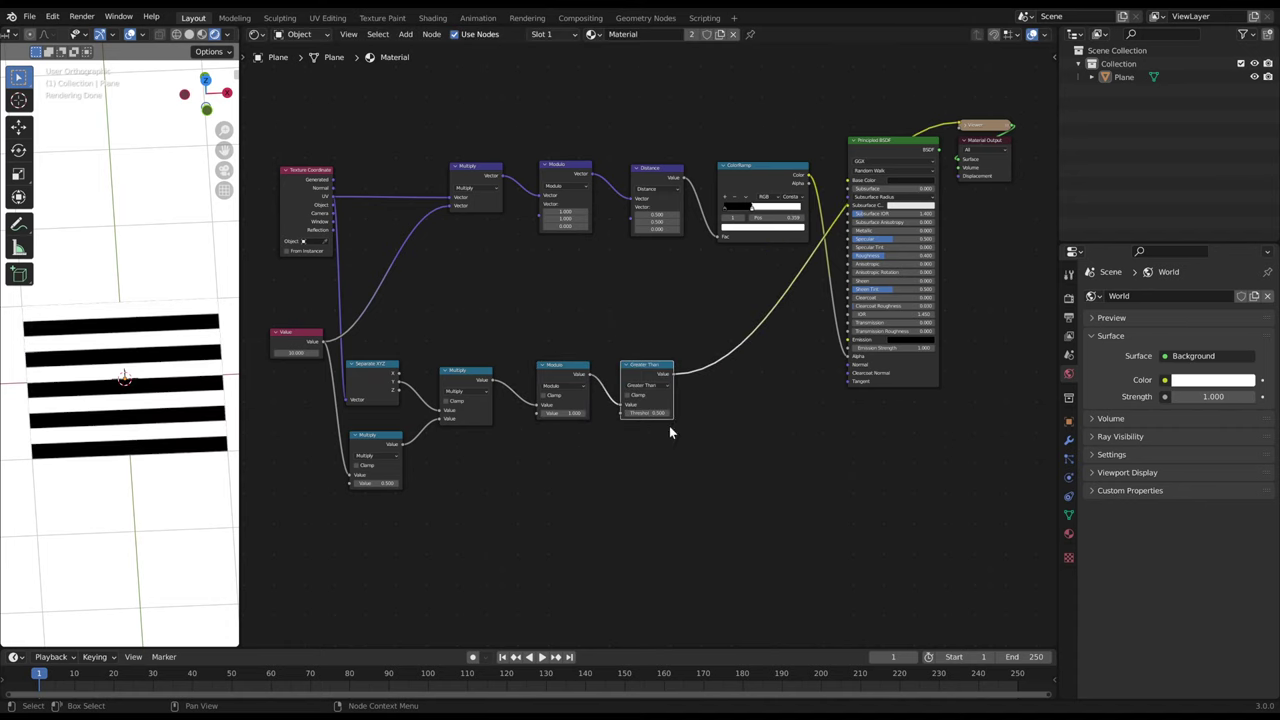
click(1213, 380)
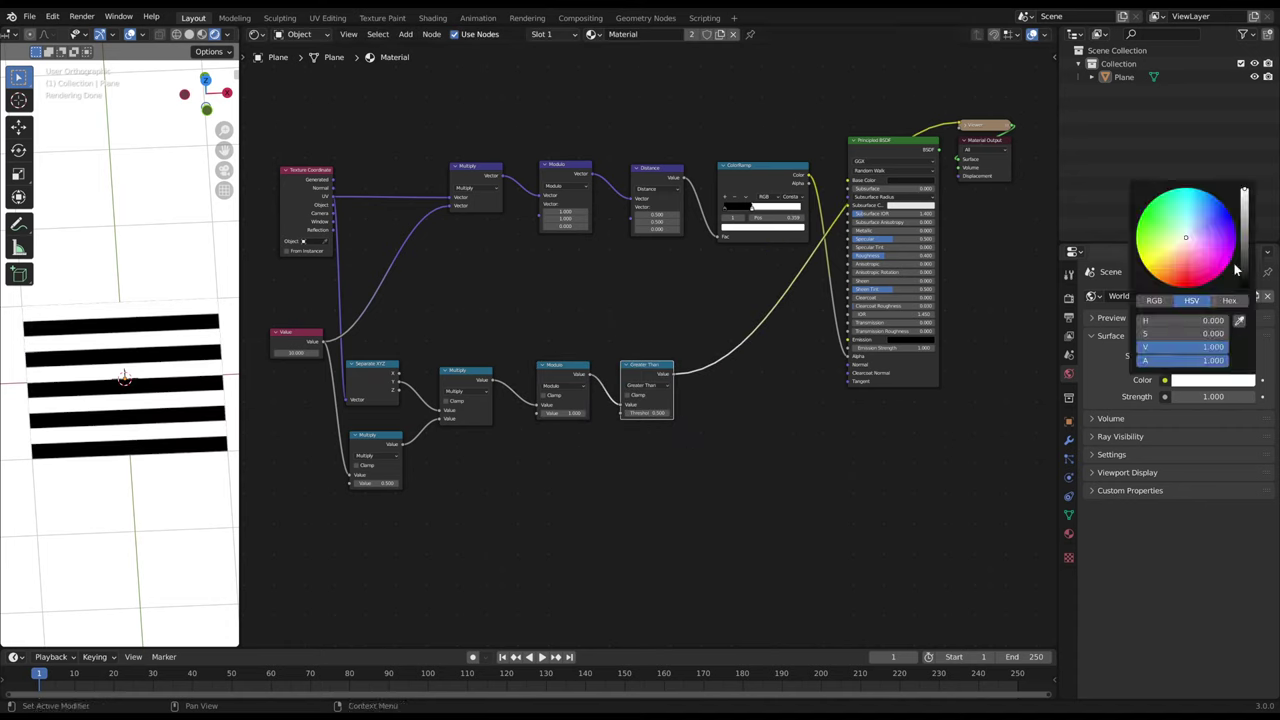
drag(1244, 212, 1244, 246)
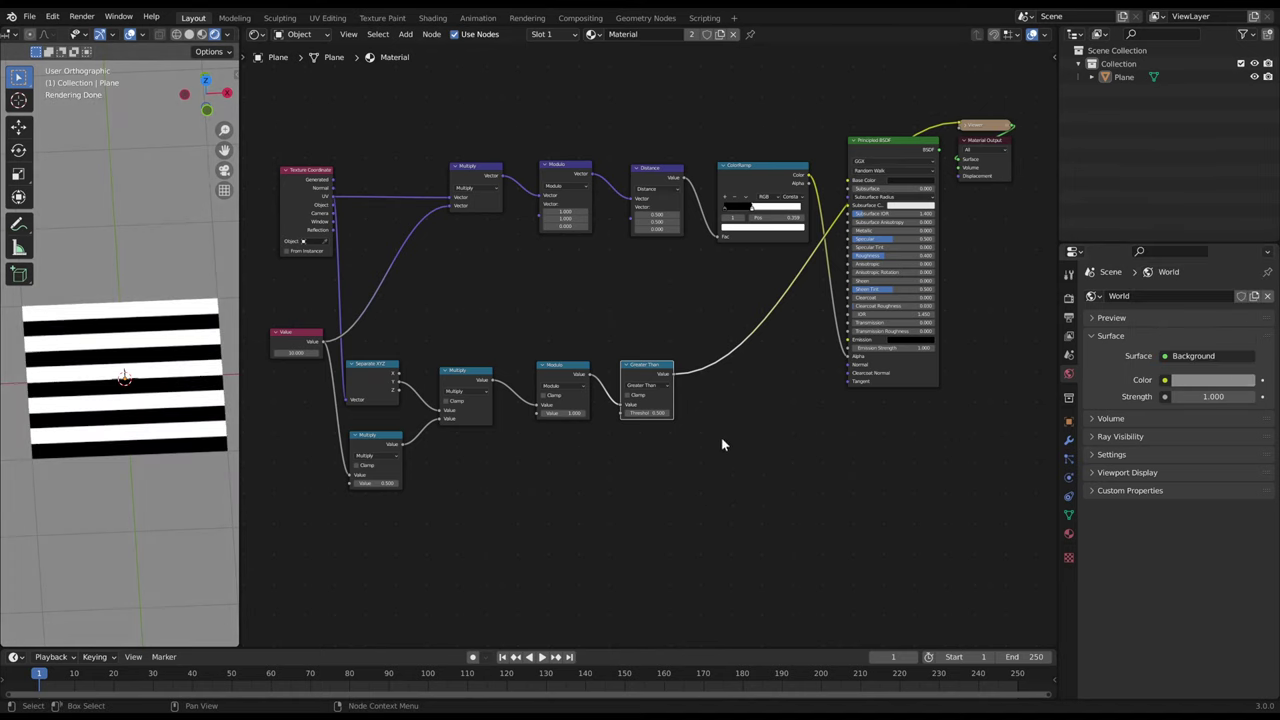
Step: Insert a Multiply 0.5 Math node after Greater Than and move the lower nodes down
key(shift+a)
click(750, 573)
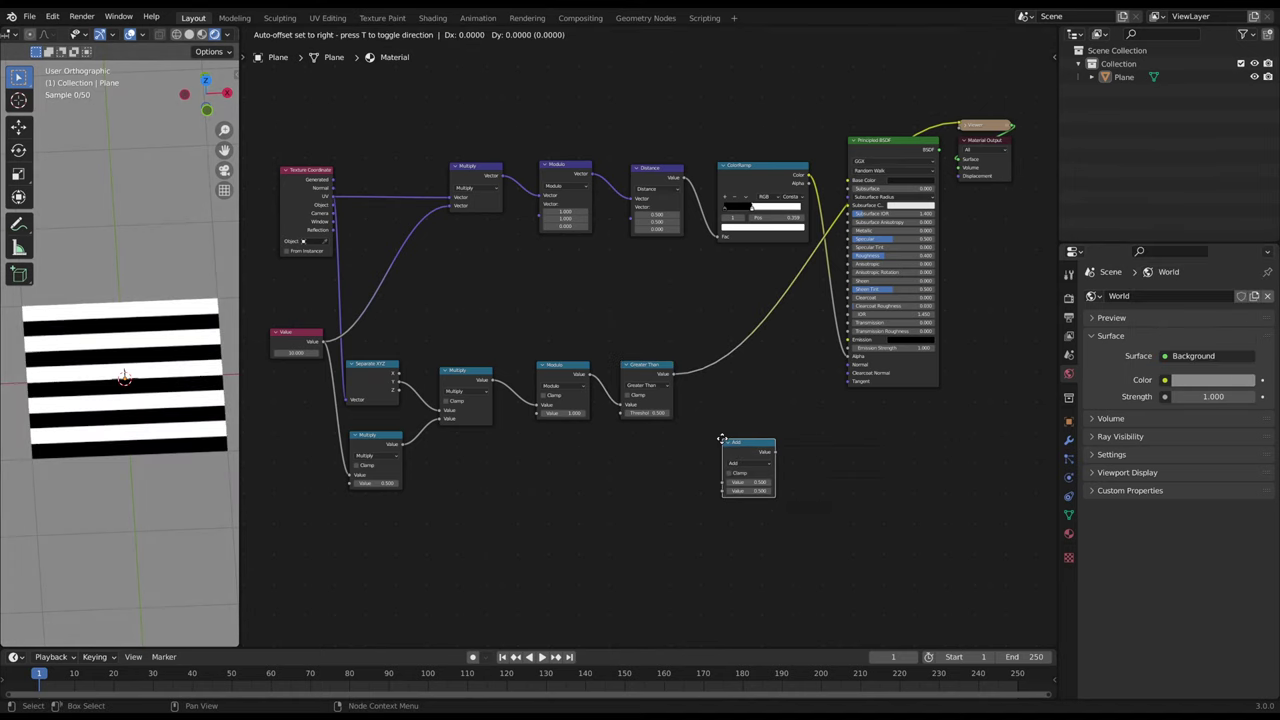
click(723, 372)
click(723, 383)
click(728, 417)
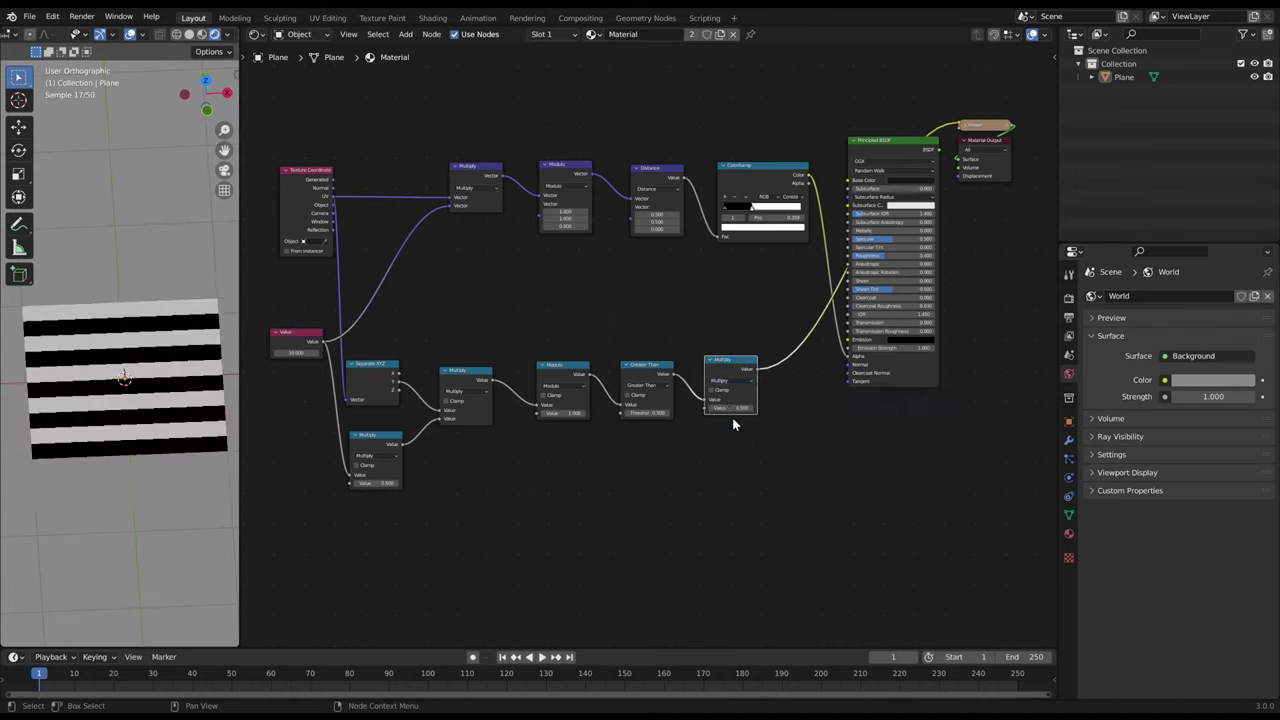
key(g)
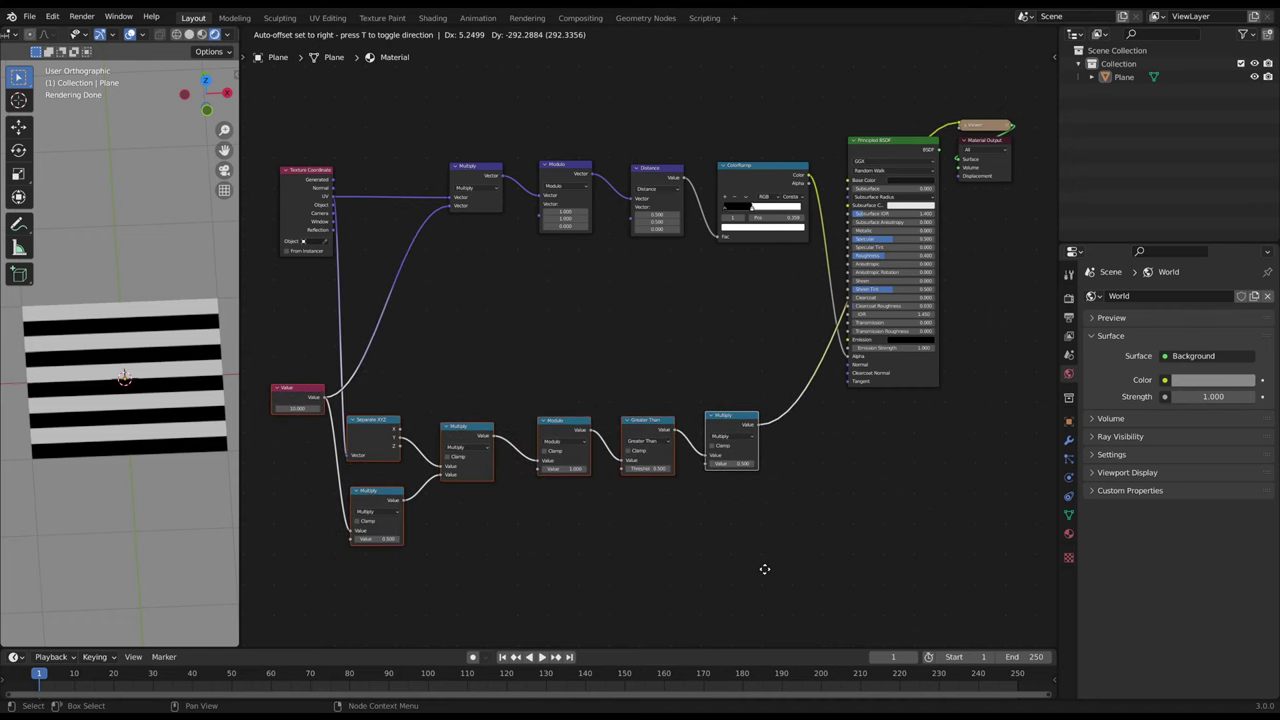
click(764, 568)
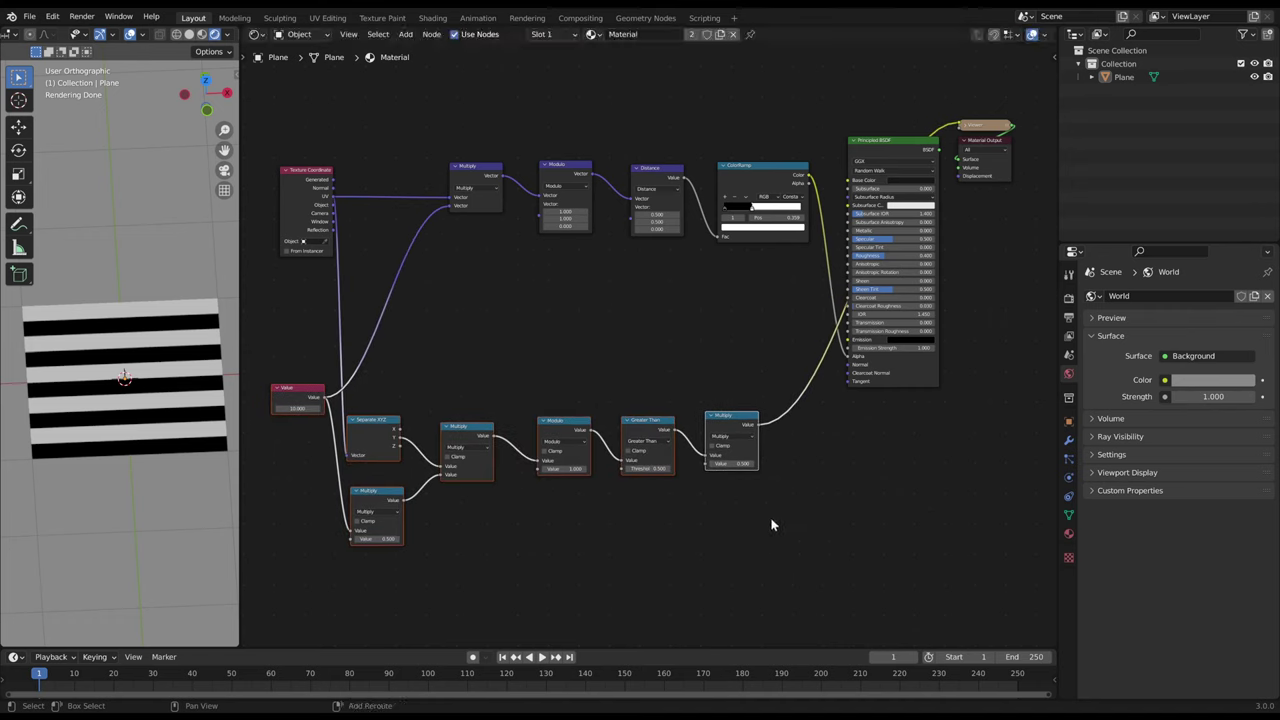
Step: Add a Combine XYZ node after the Multiply and preview the Principled BSDF on the plane
key(shift+a)
click(771, 521)
text(combine)
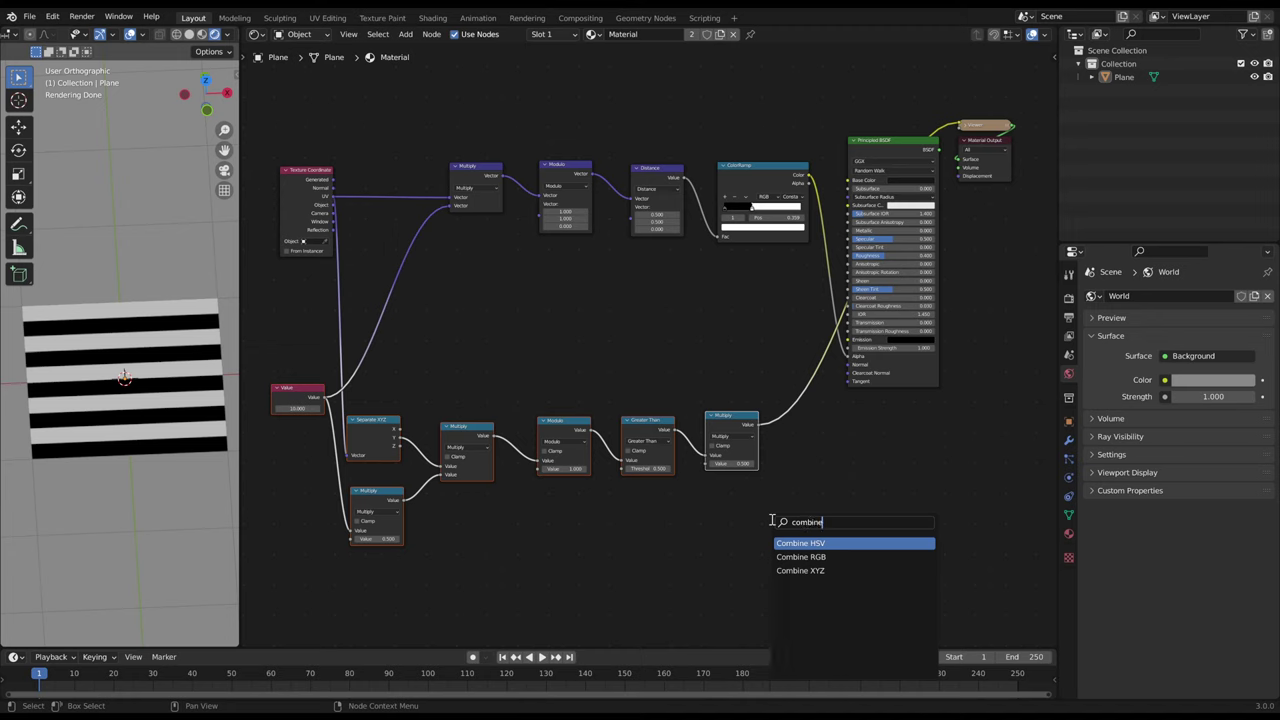
key(Down)
key(Down)
key(Return)
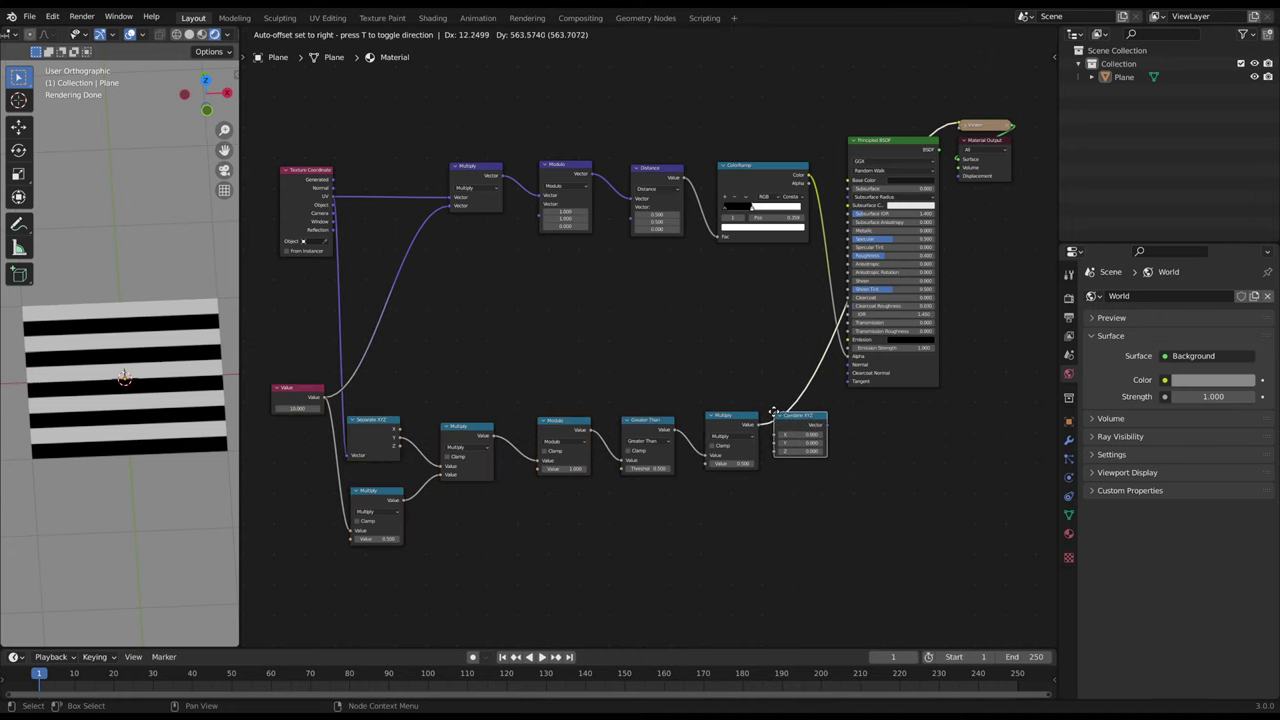
click(772, 412)
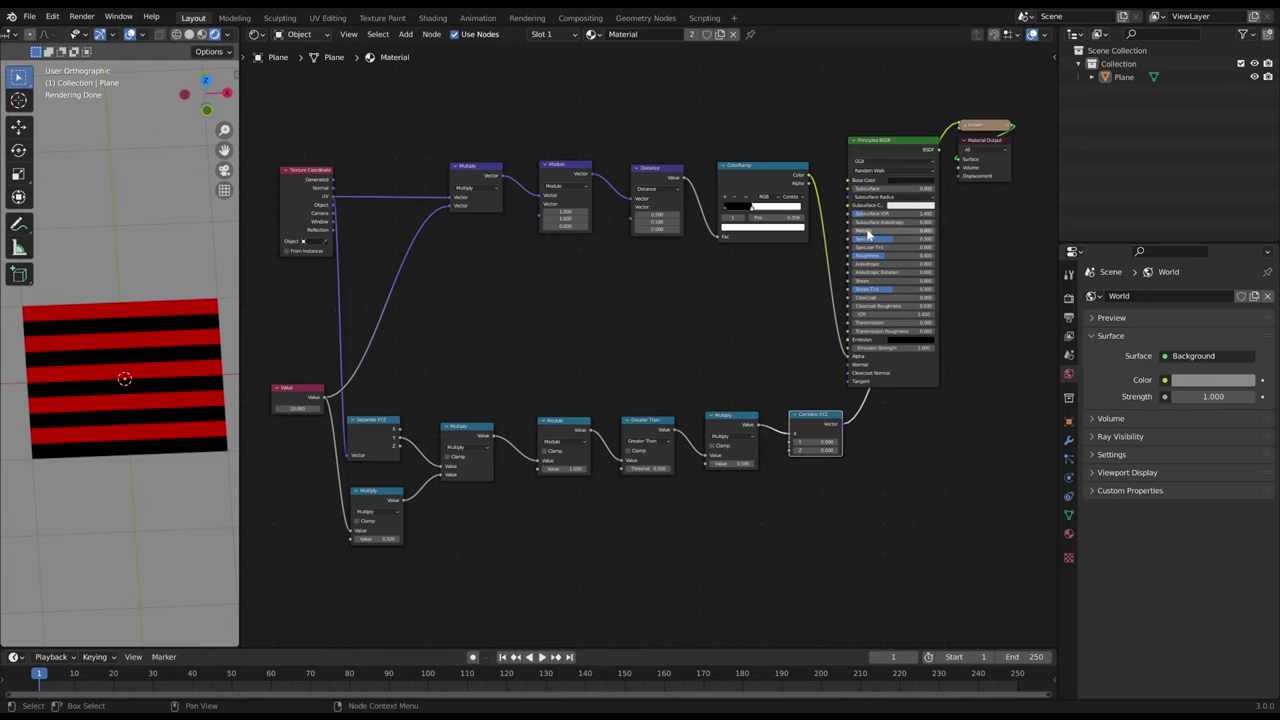
ctrl+shift+click(886, 144)
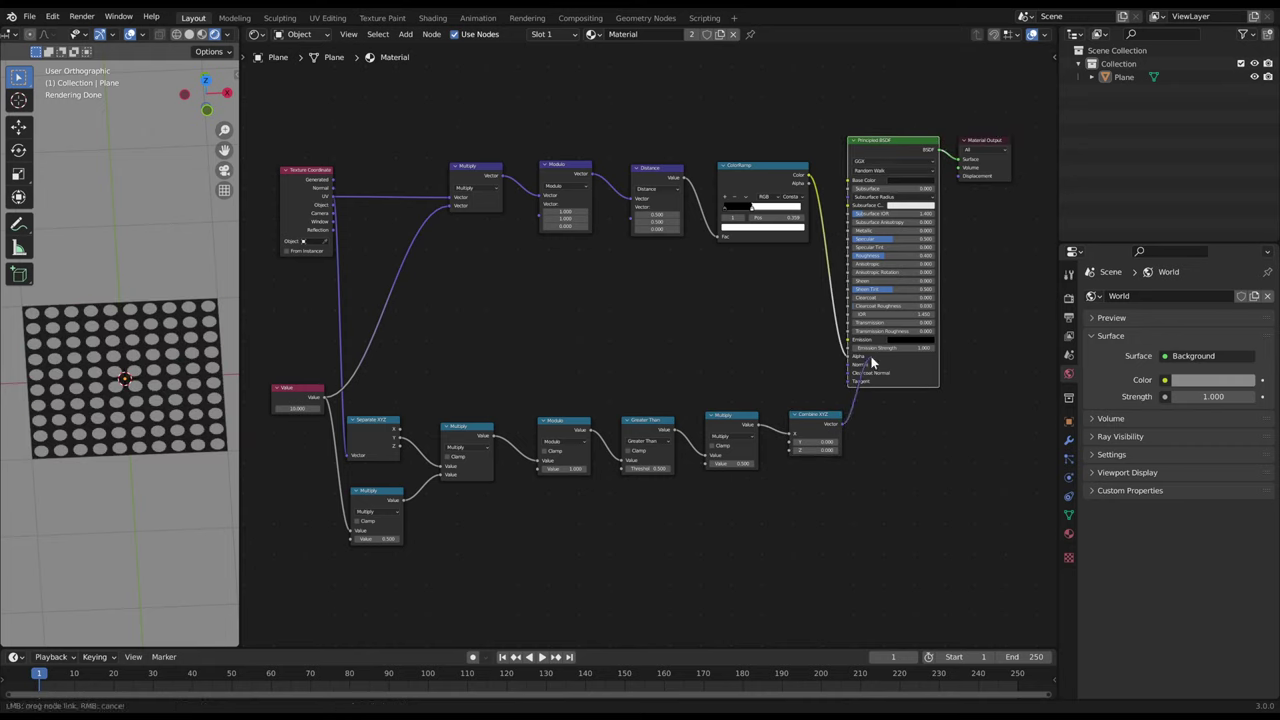
Step: Insert a Vector Math Add node between Multiply and Modulo, fed by Combine XYZ
key(shift+a)
text(add)
key(Return)
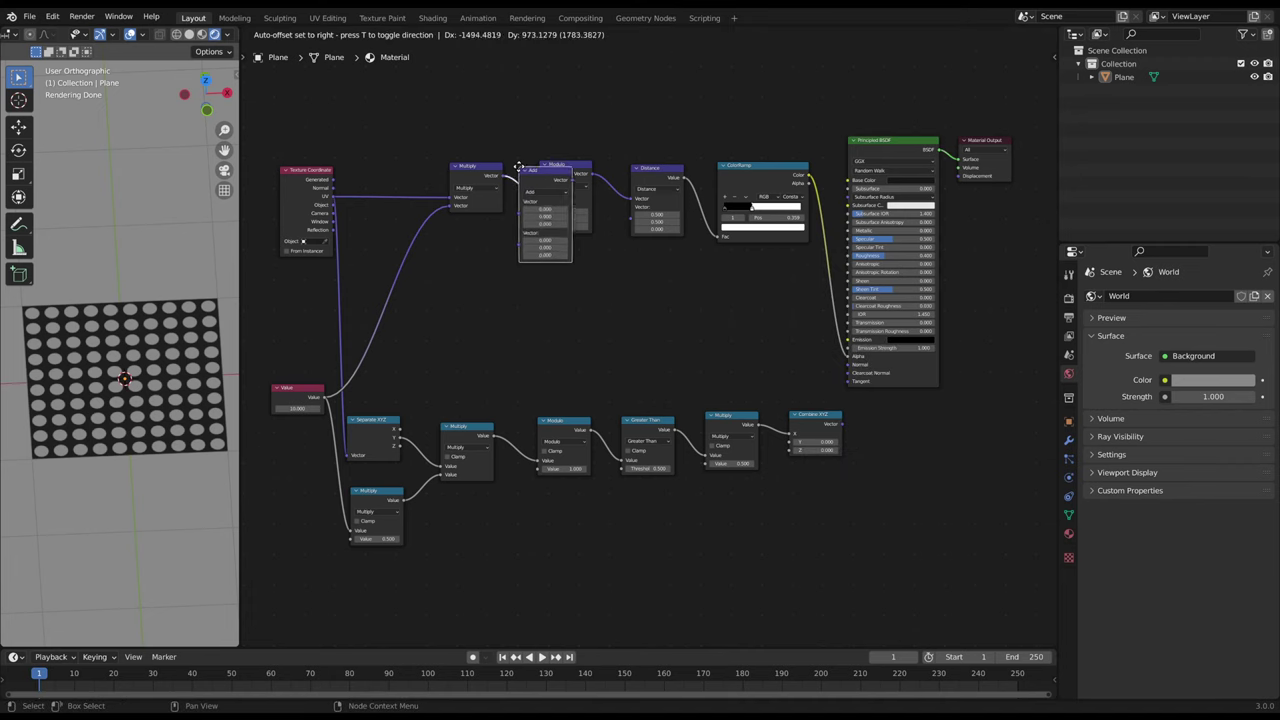
click(530, 168)
drag(841, 424, 533, 228)
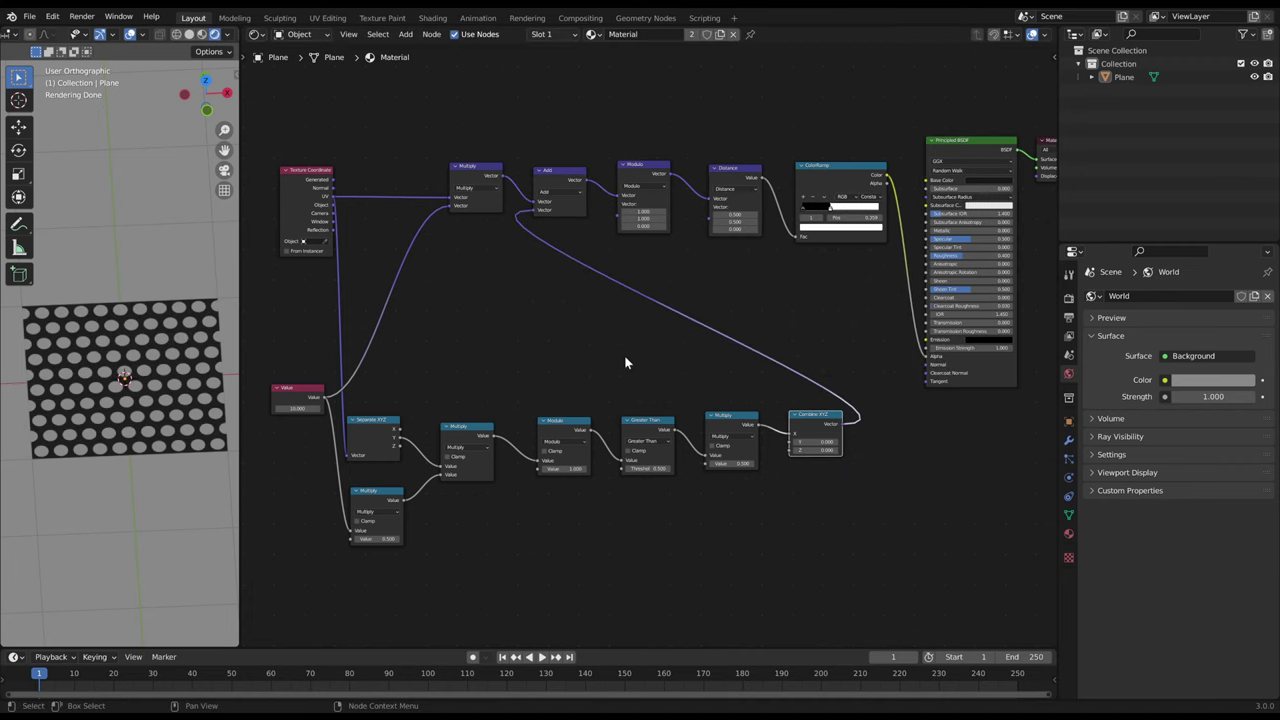
Step: Frame all nodes, widen the 3D viewport, and shift the ColorRamp stop to invert the holes
key(Home)
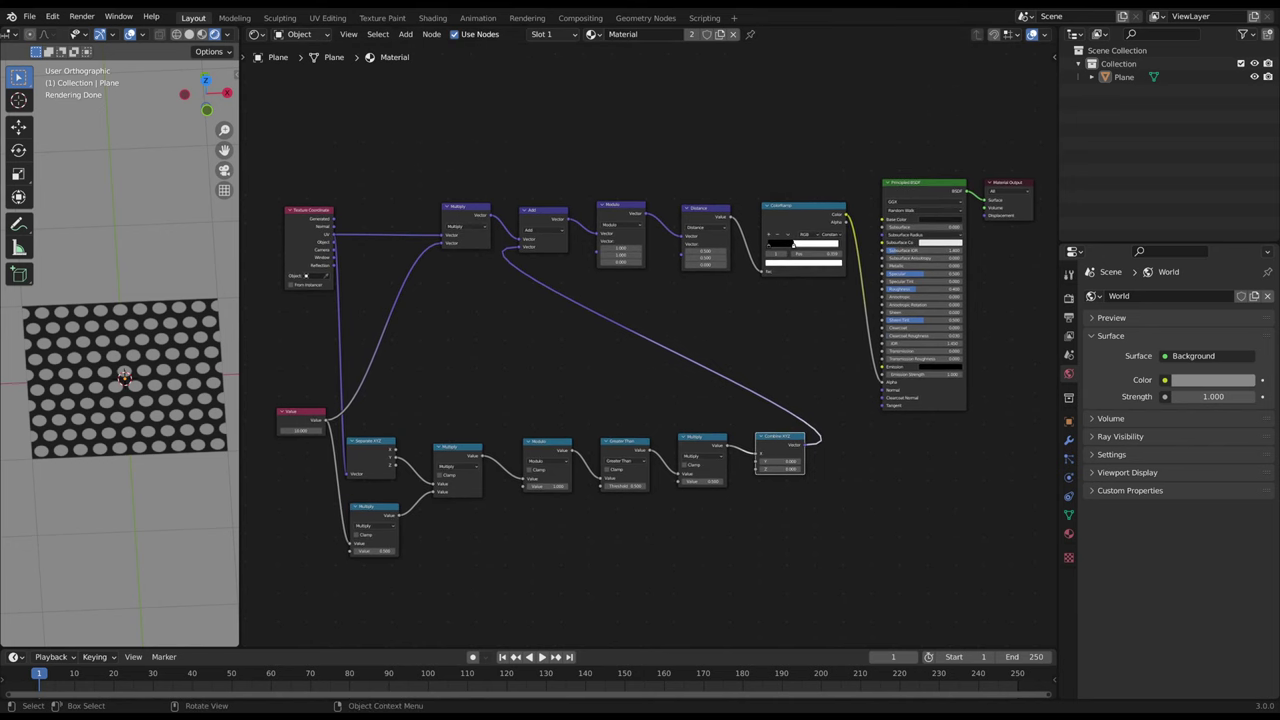
drag(239, 350, 322, 350)
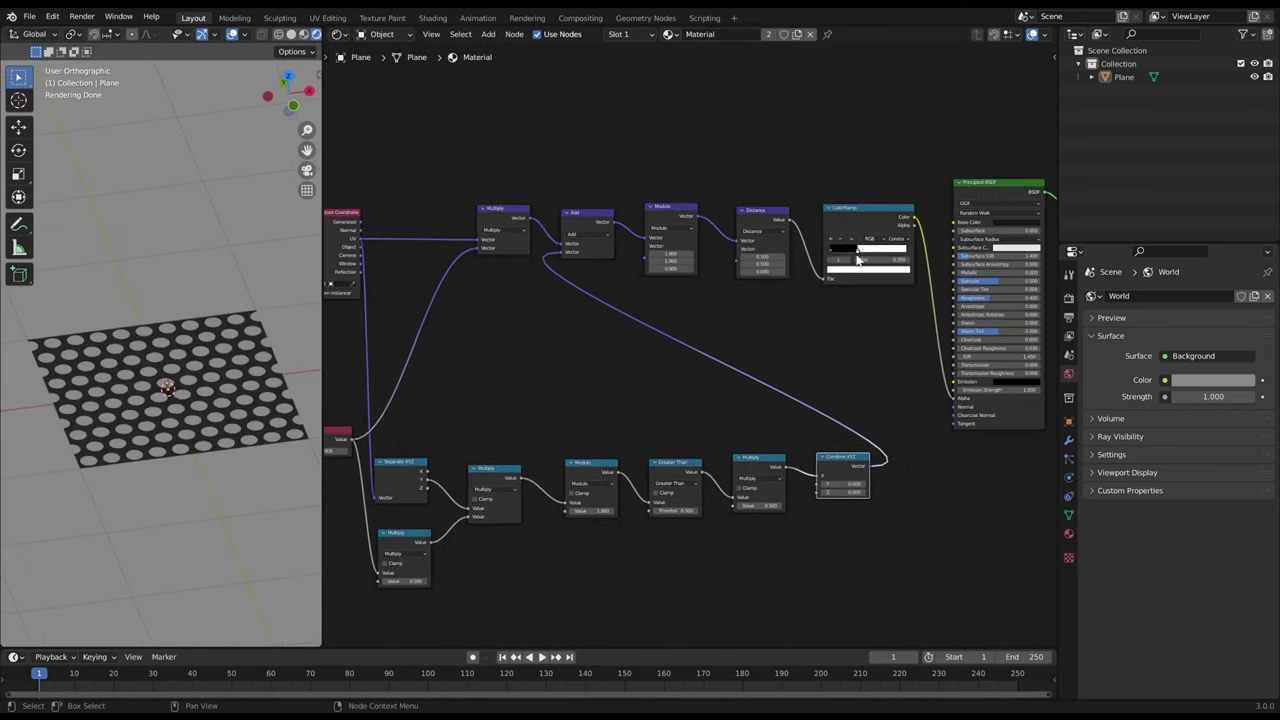
drag(857, 258, 849, 259)
middle_drag(423, 440, 606, 383)
Step: Move the lower row of nodes up near the top row to tidy the layout
middle_drag(848, 332, 688, 357)
scroll(688, 360, down, 1)
drag(335, 365, 891, 529)
key(g)
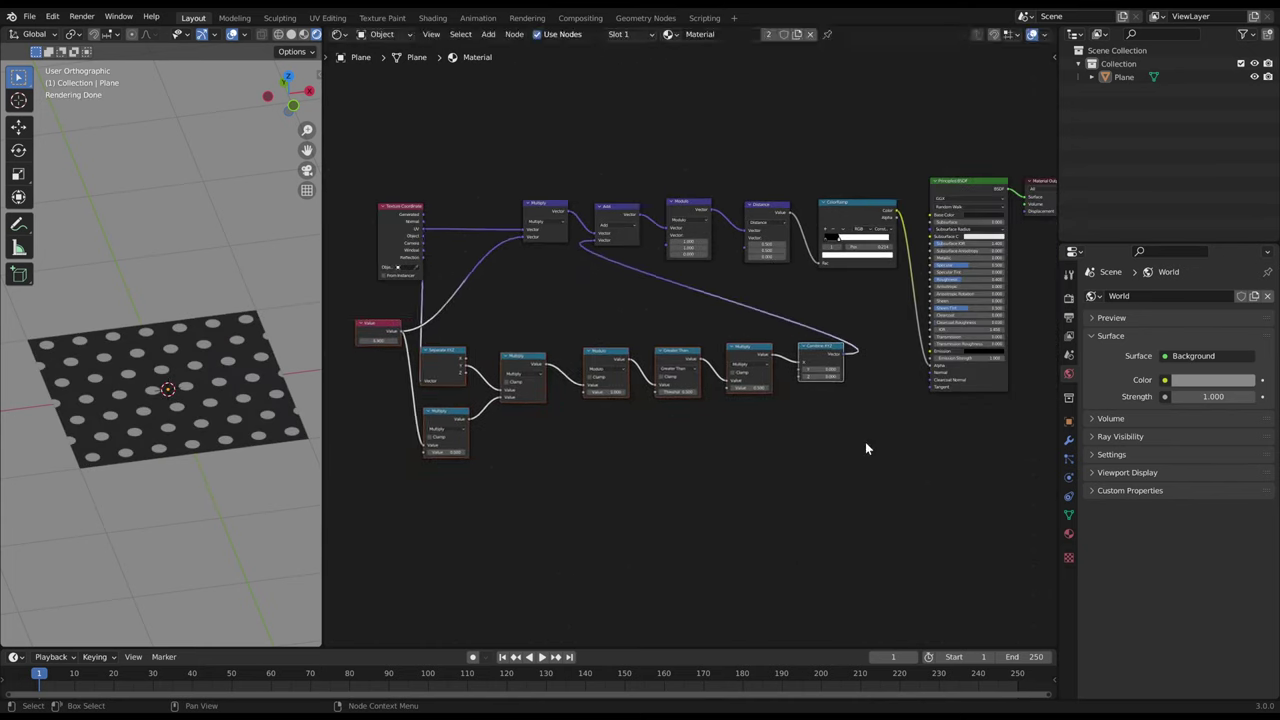